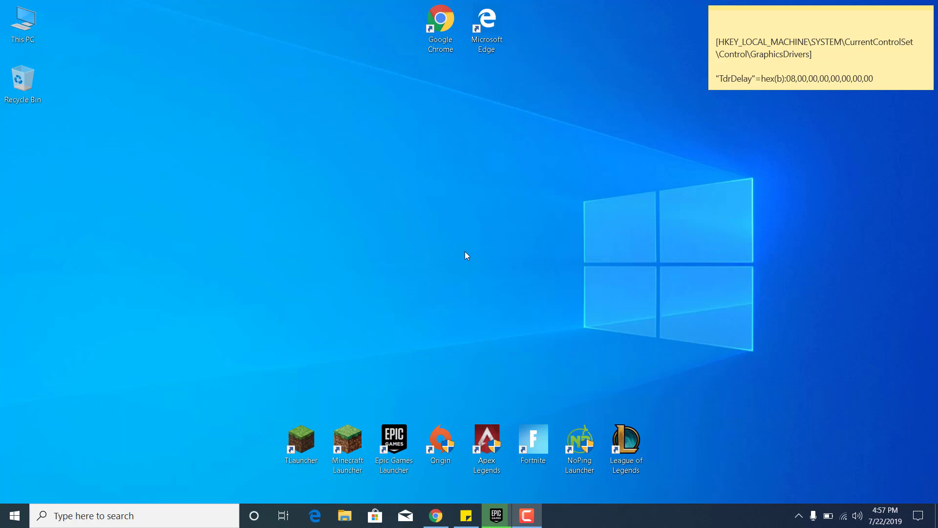
- Browse to C:\Program Files (x86)\Epic Games\DirectXRedist and run DXSETUP
left_click(22, 24)
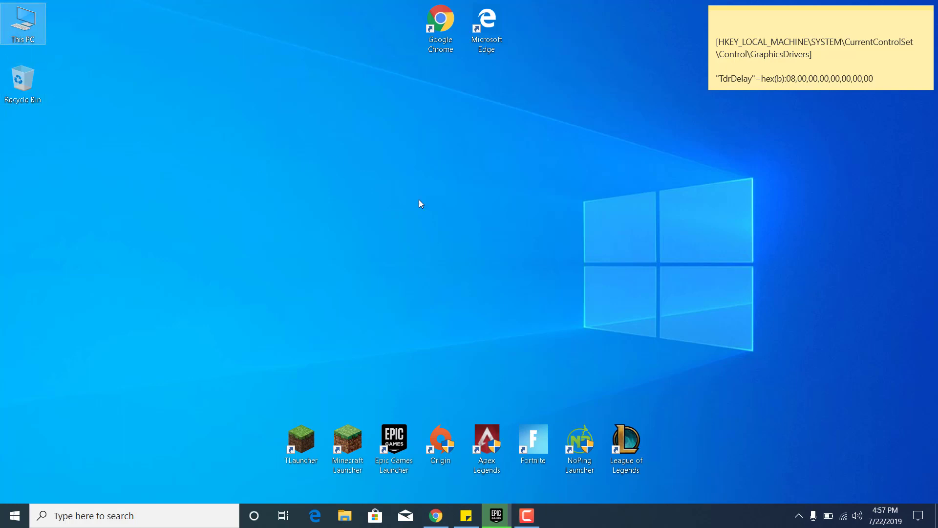
left_click(437, 223)
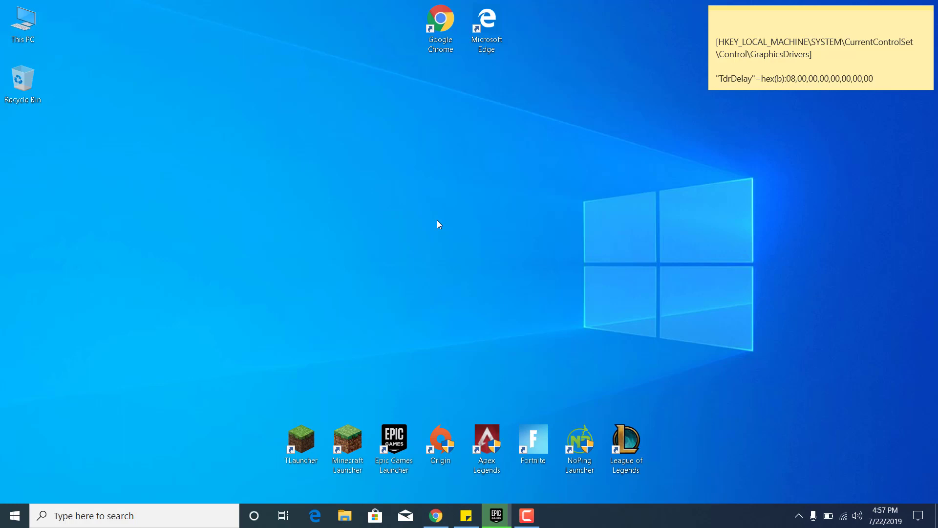
key("super+e")
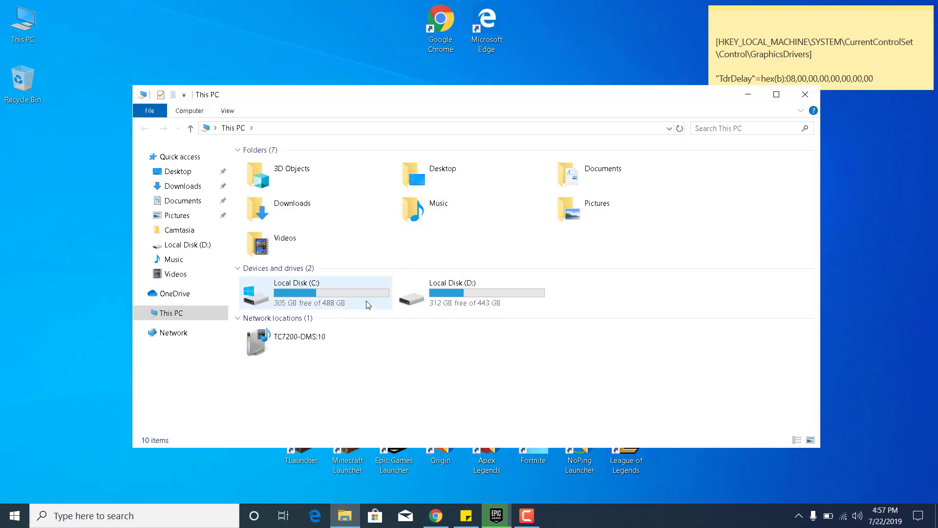
double_click(358, 296)
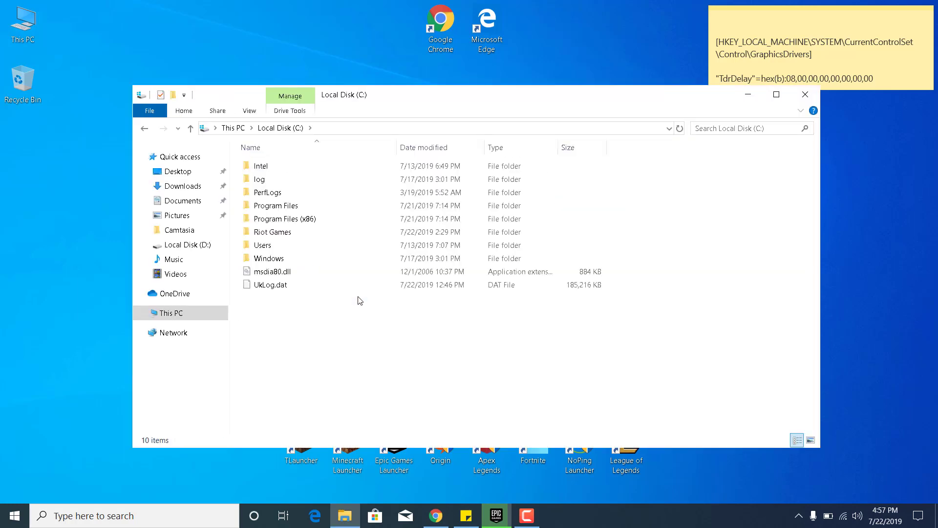
double_click(312, 220)
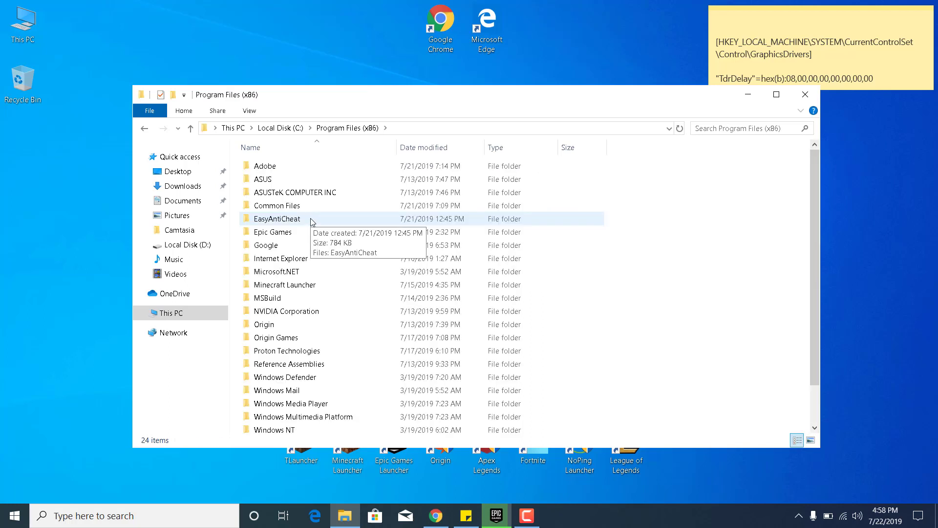
double_click(310, 230)
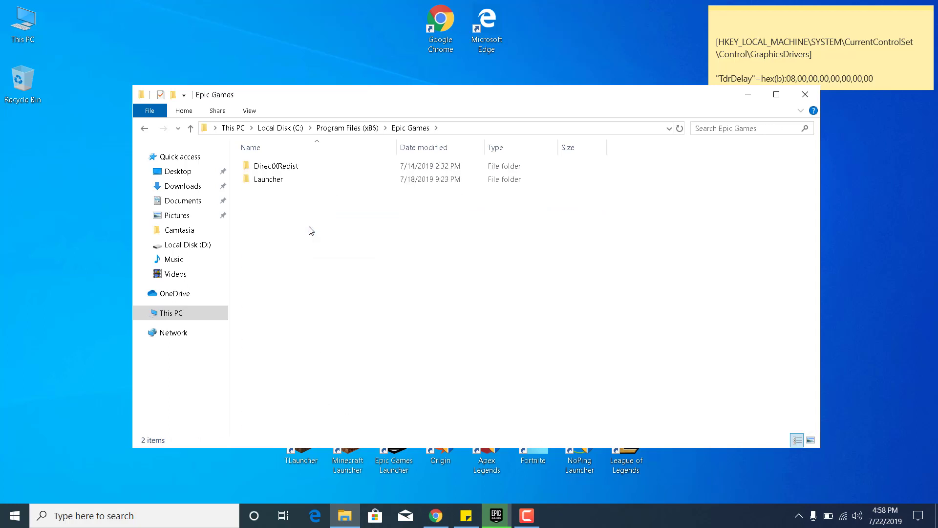
double_click(289, 168)
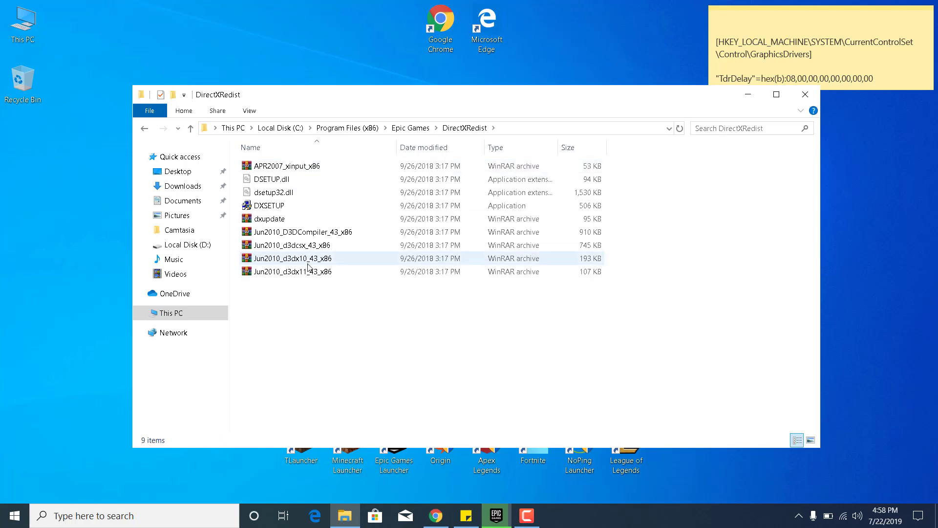
double_click(268, 206)
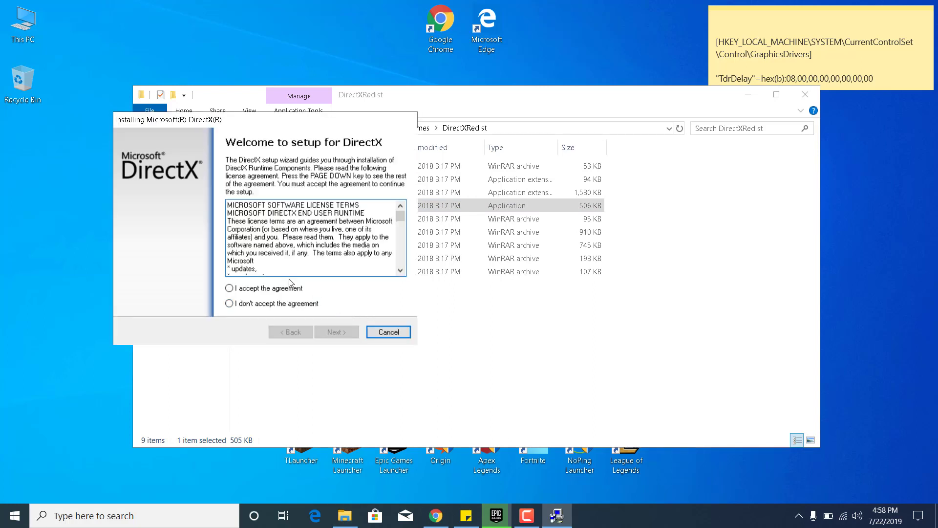
- Accept the DirectX licence, install the runtime components, and finish the setup
left_click(306, 290)
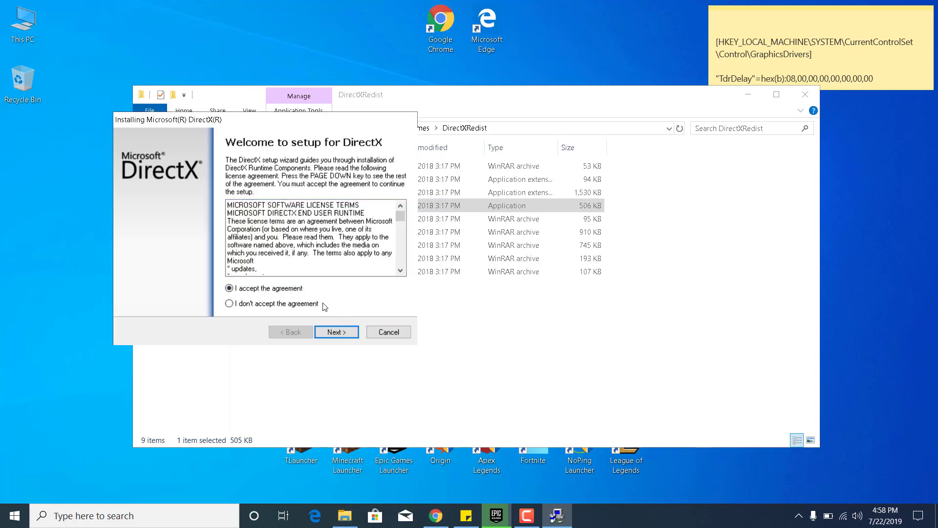
left_click(336, 332)
left_click(337, 332)
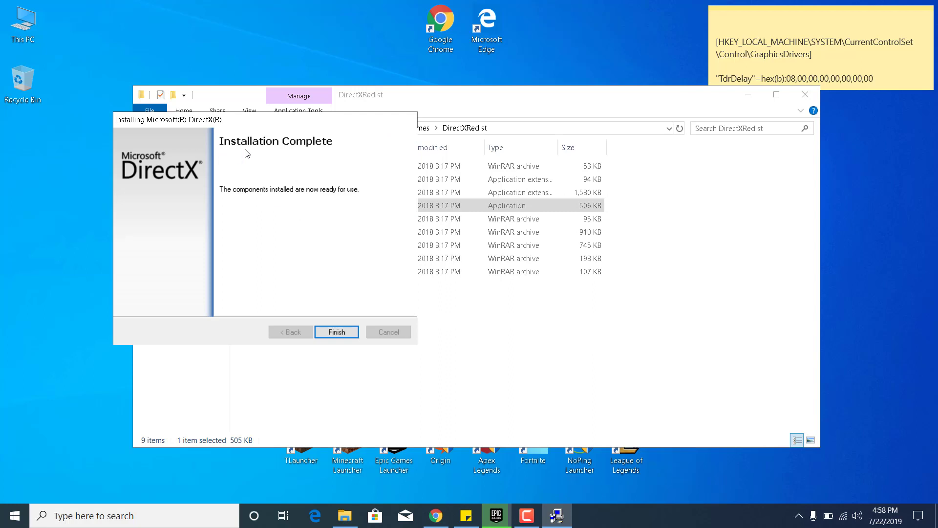
left_click(332, 331)
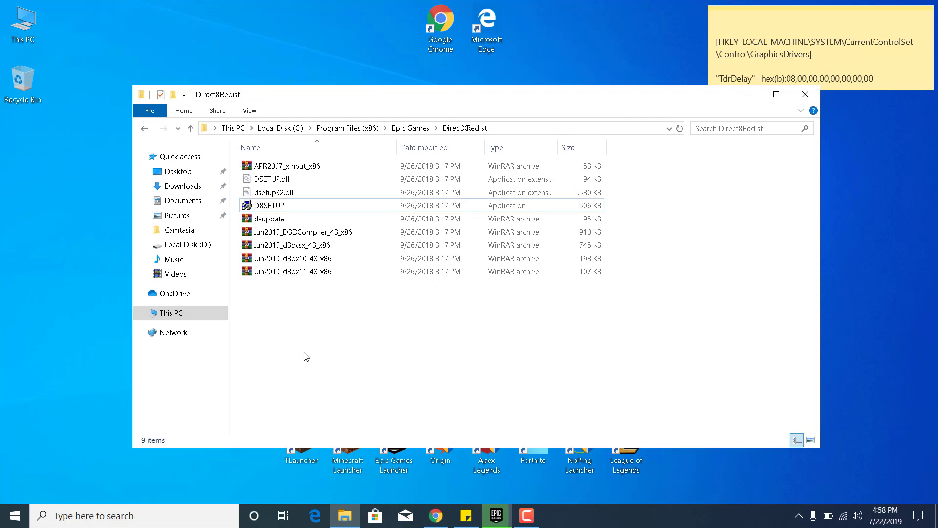
- Go to C:\Program Files\Epic Games\Fortnite\FortniteGame\Binaries\Win64\BattlEye
left_click(301, 309)
left_click(278, 130)
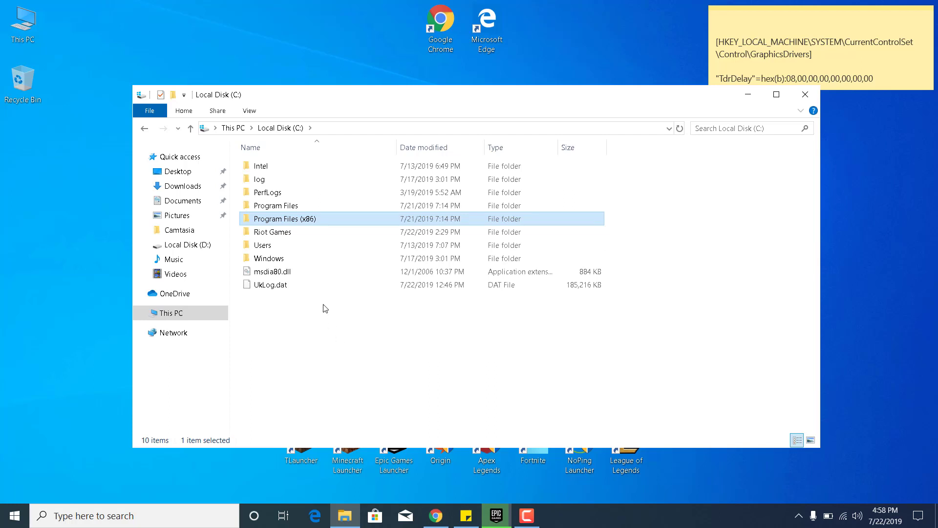
double_click(277, 208)
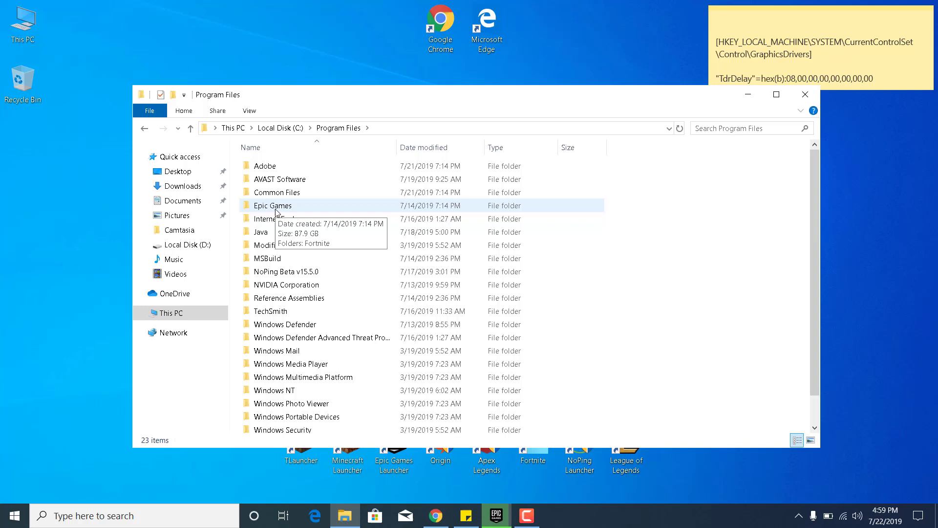
double_click(276, 208)
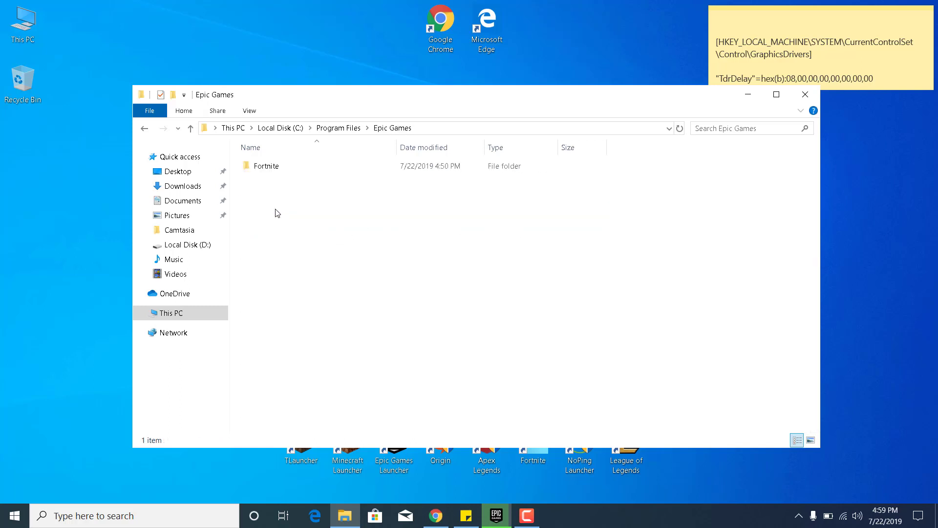
double_click(277, 167)
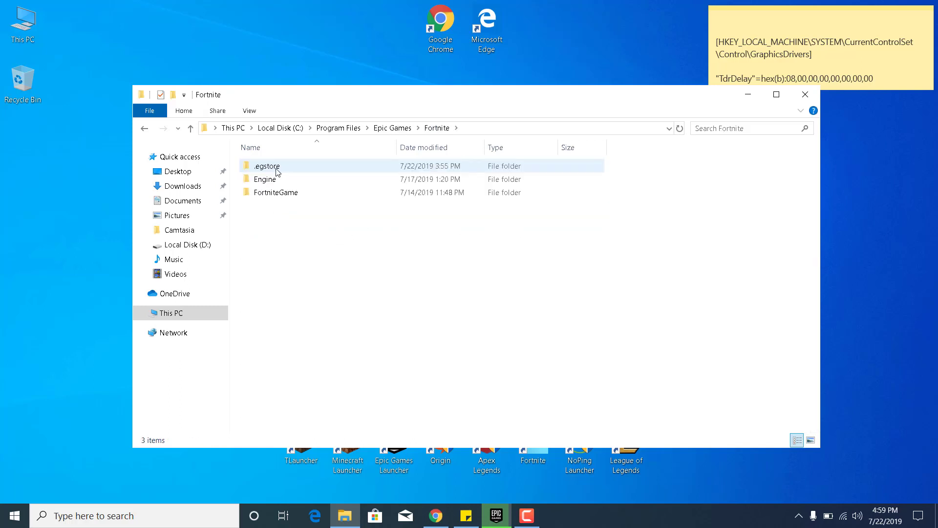
left_click(272, 195)
double_click(272, 194)
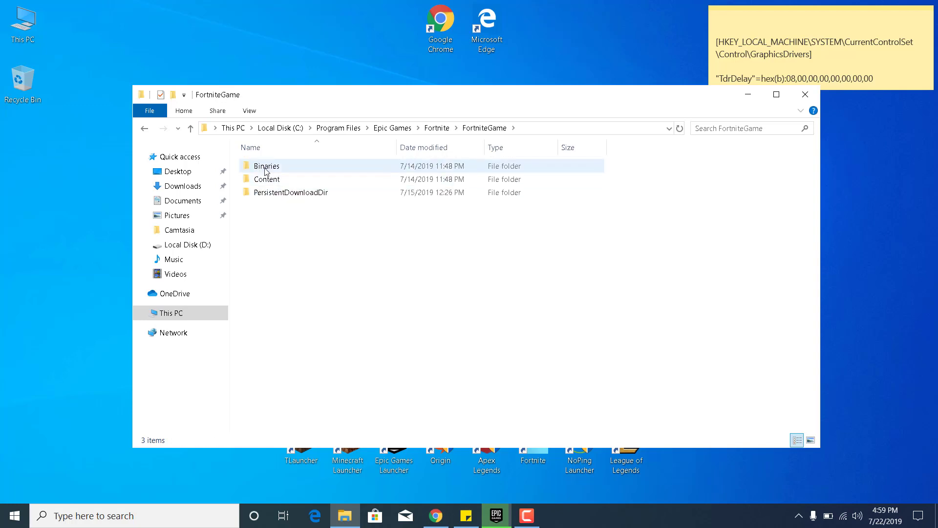
double_click(266, 169)
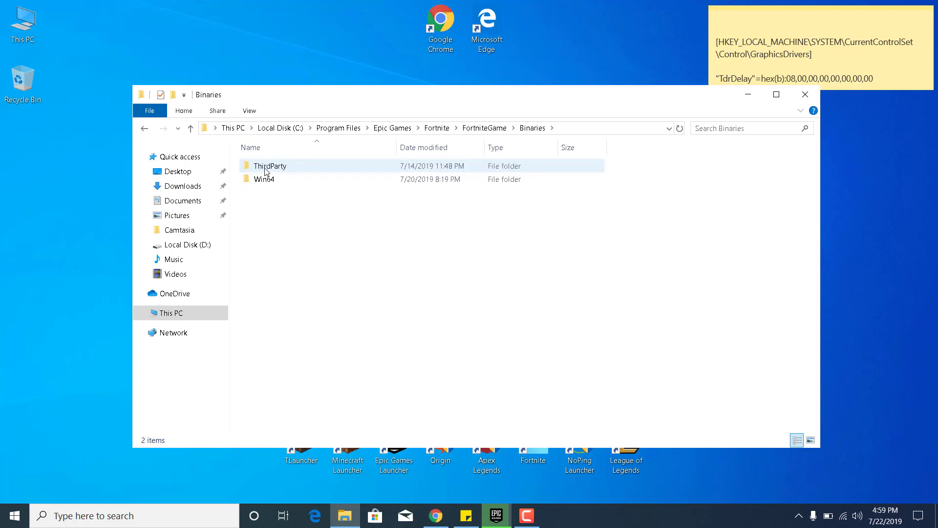
double_click(267, 181)
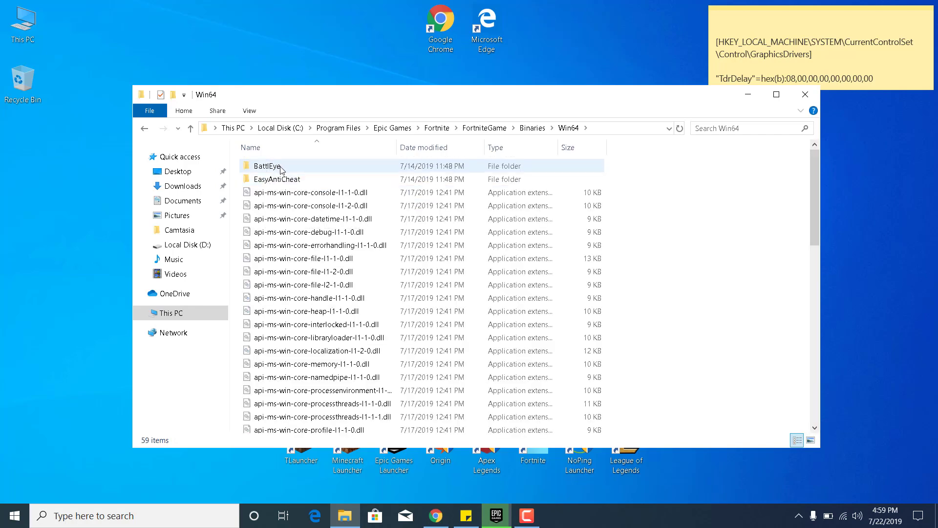
double_click(267, 167)
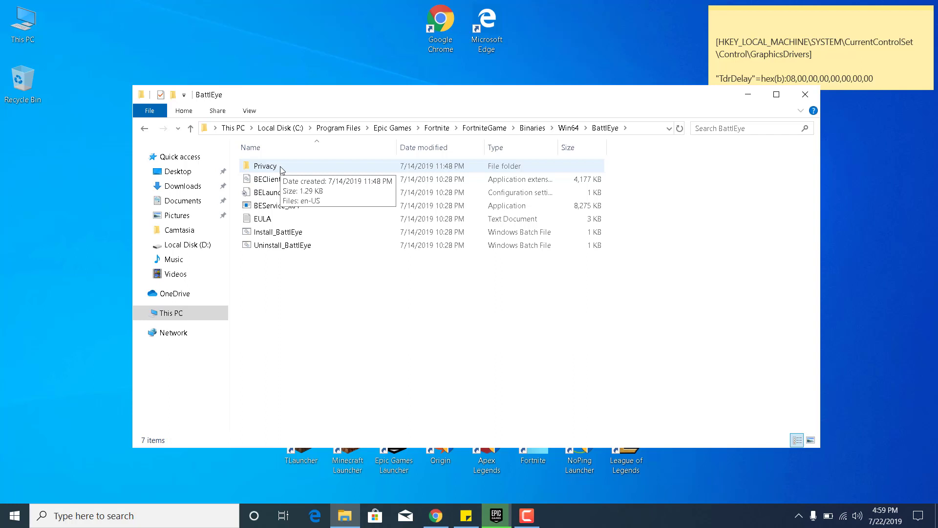
- Run Uninstall_BattlEye to remove the BattlEye Service, then run Install_BattlEye
double_click(278, 245)
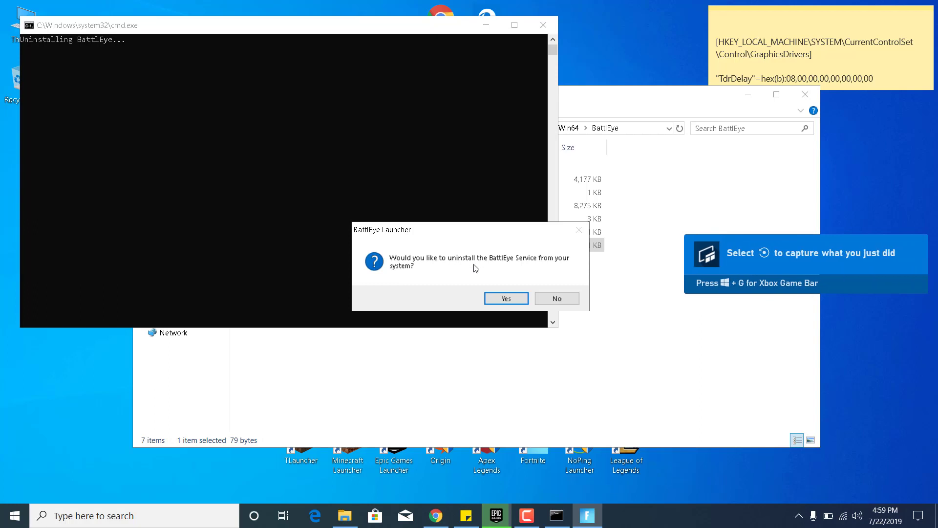
left_click(510, 298)
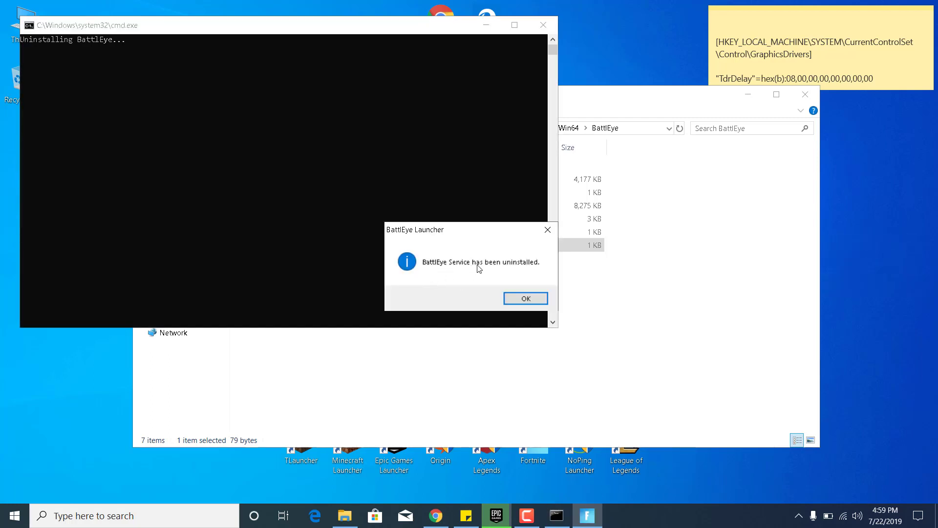
left_click(517, 293)
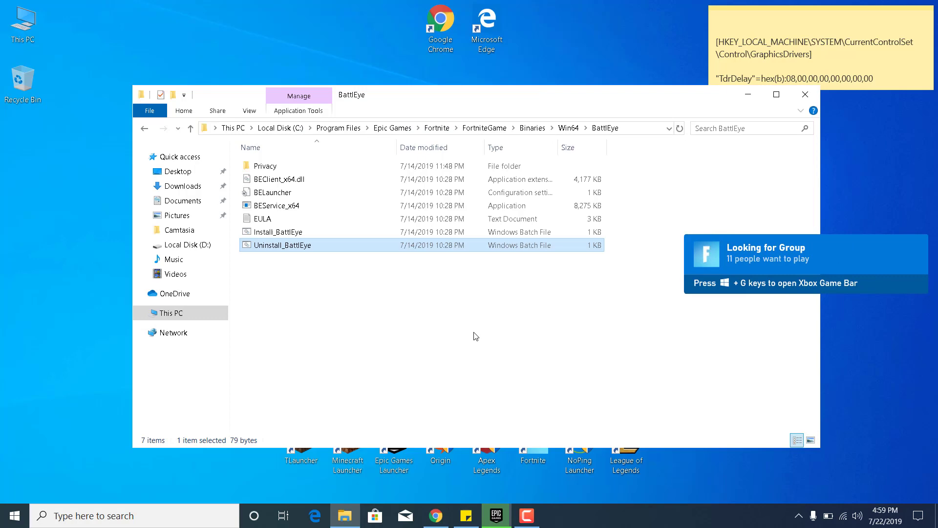
double_click(284, 235)
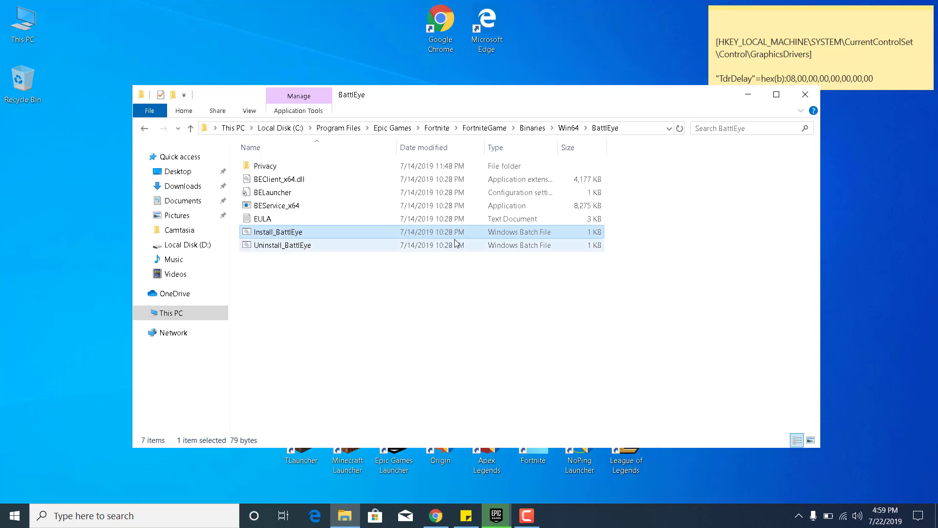
- From Win64\EasyAntiCheat, run EasyAntiCheat_Setup and repair the service for Fortnite
left_click(570, 131)
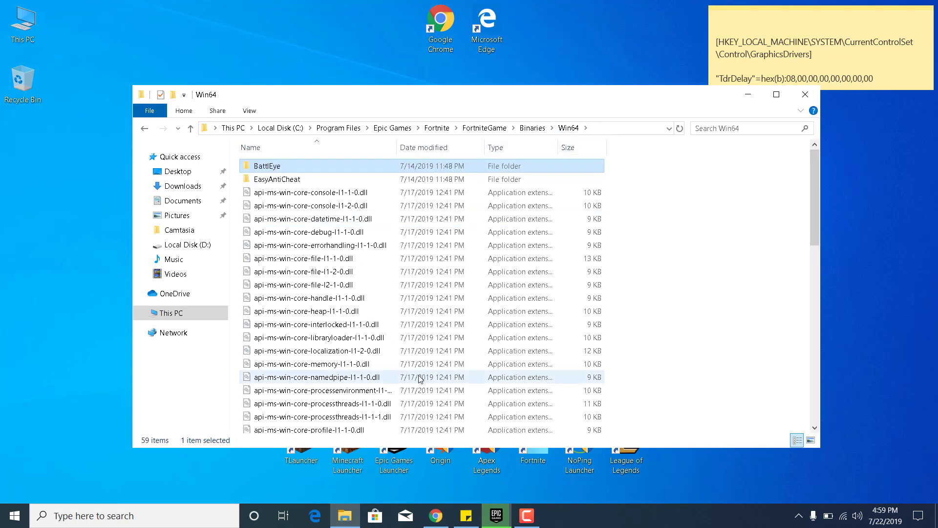
double_click(290, 180)
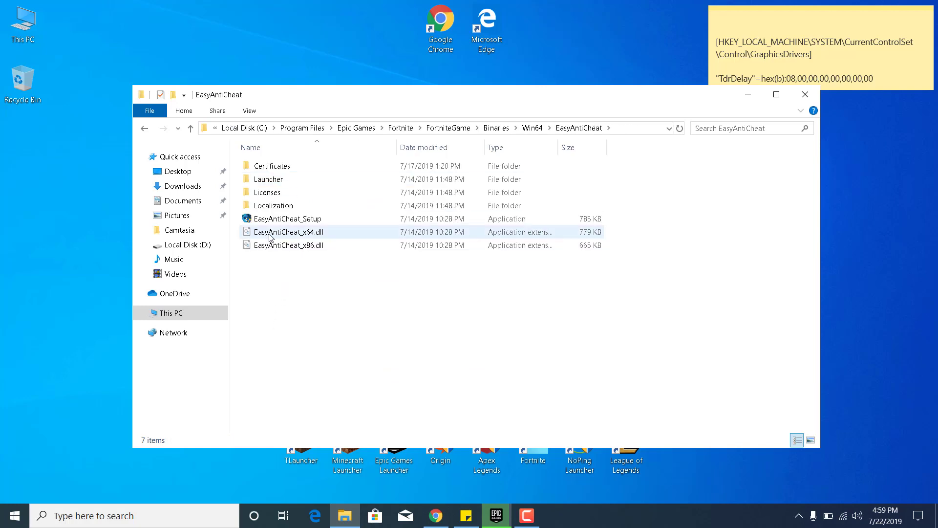
double_click(288, 222)
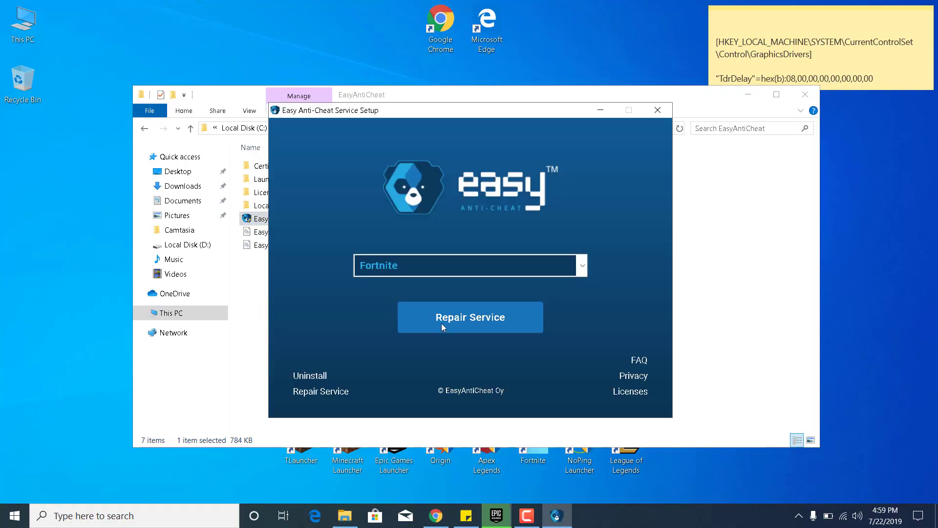
left_click(442, 325)
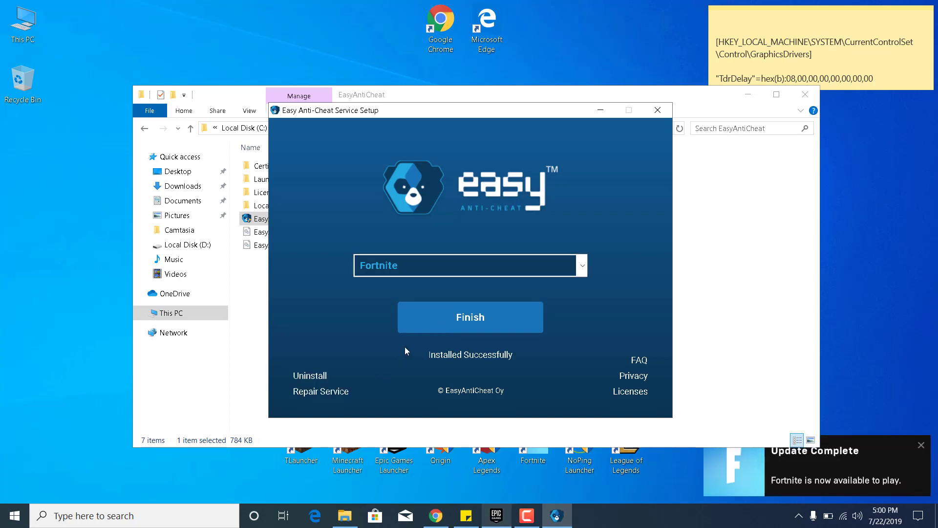
left_click(449, 322)
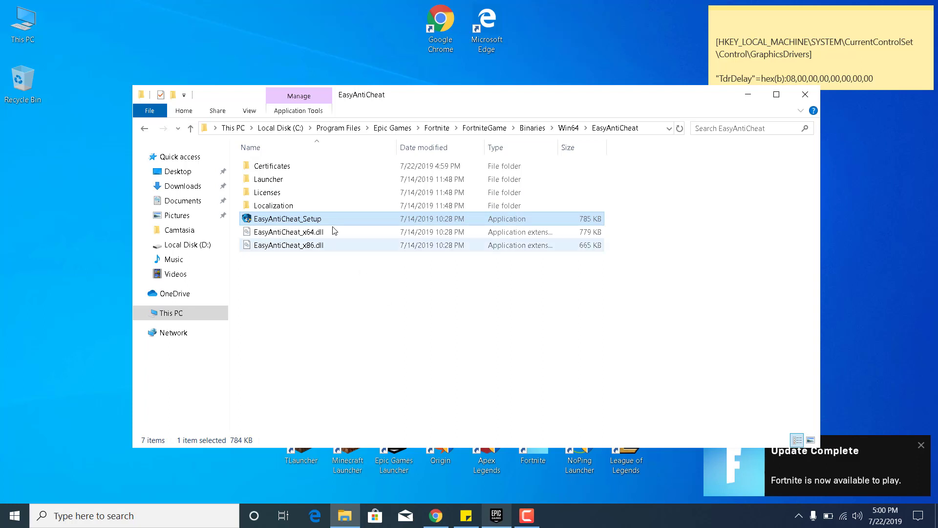
- Browse to Fortnite's FortniteGame\Binaries\Win64 folder and scroll to the FortniteClient executables
left_click(280, 132)
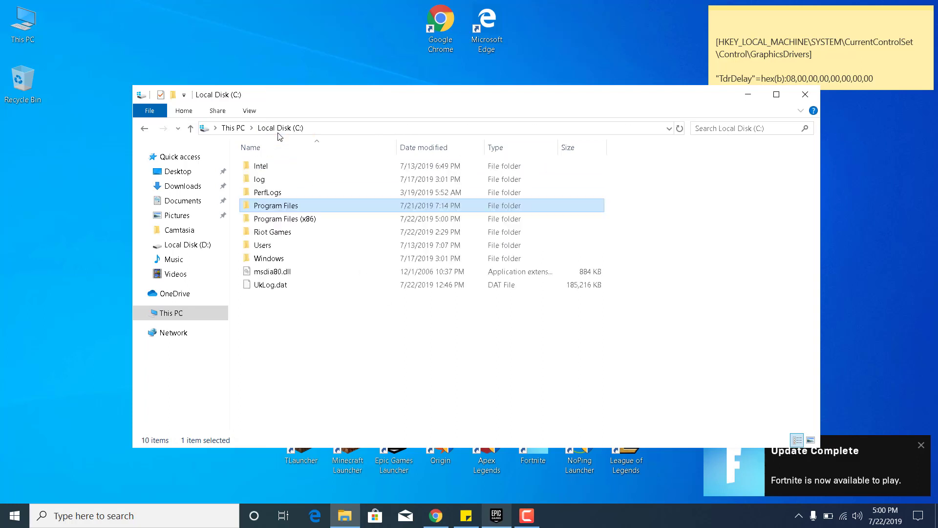
double_click(262, 205)
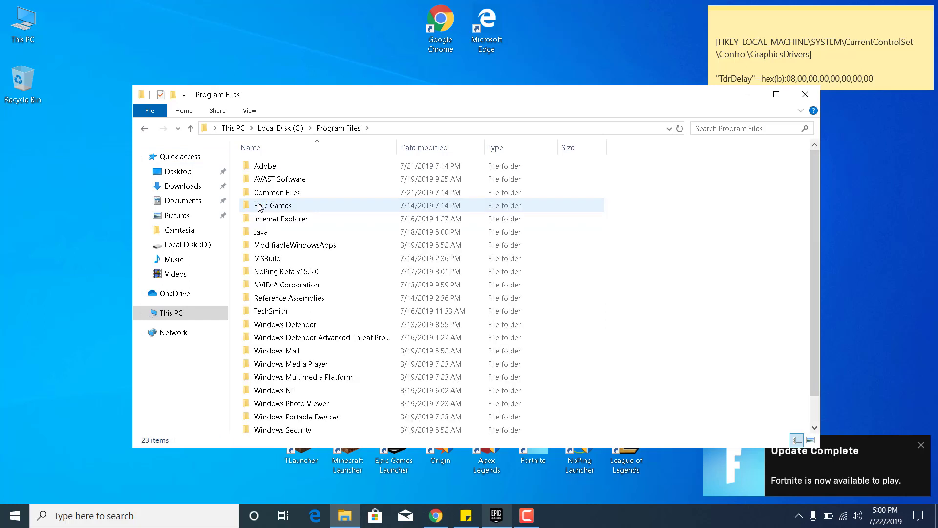
double_click(260, 206)
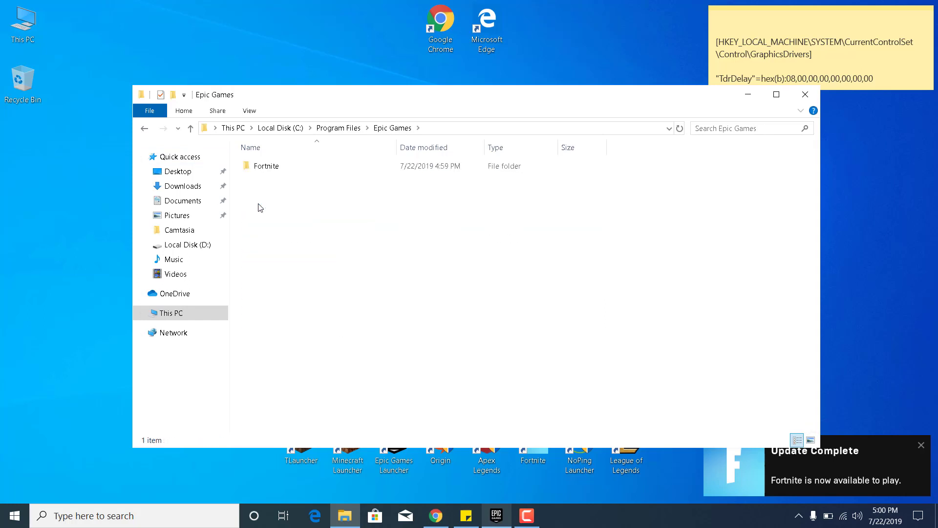
double_click(256, 171)
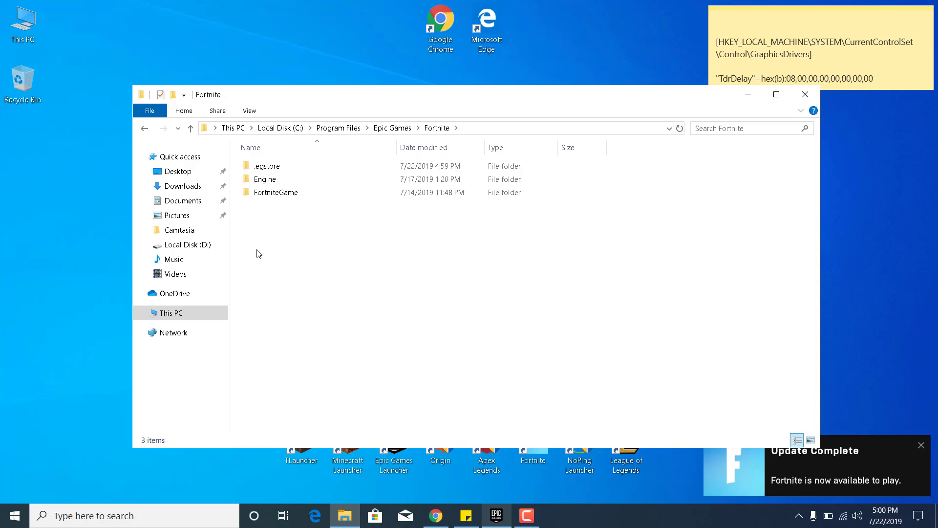
double_click(269, 191)
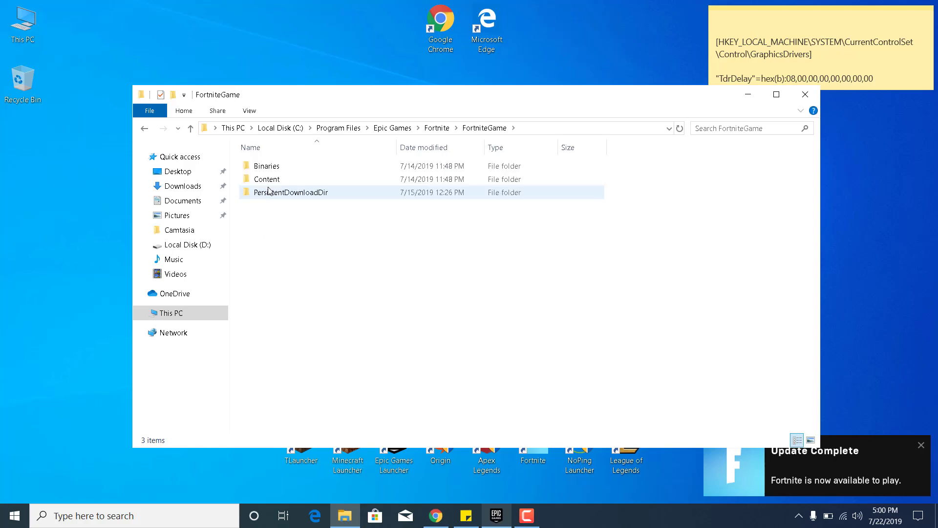
double_click(266, 169)
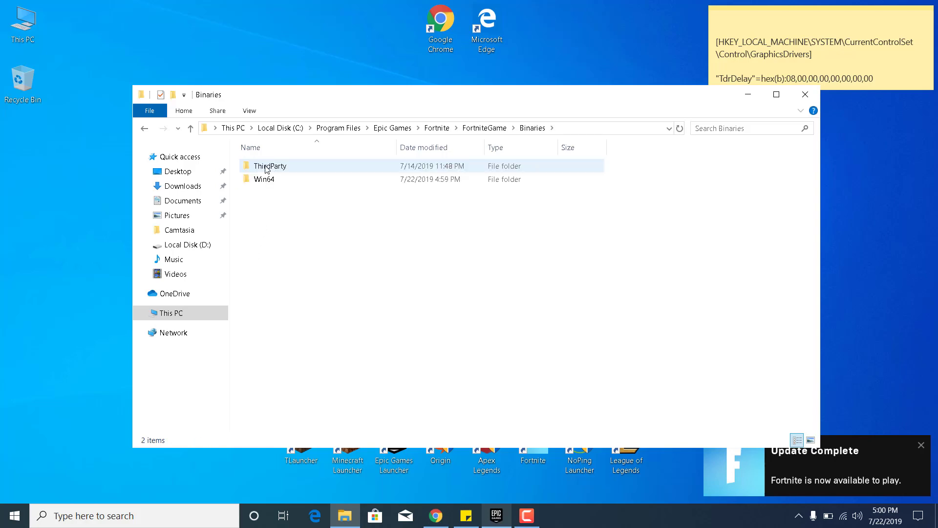
double_click(264, 179)
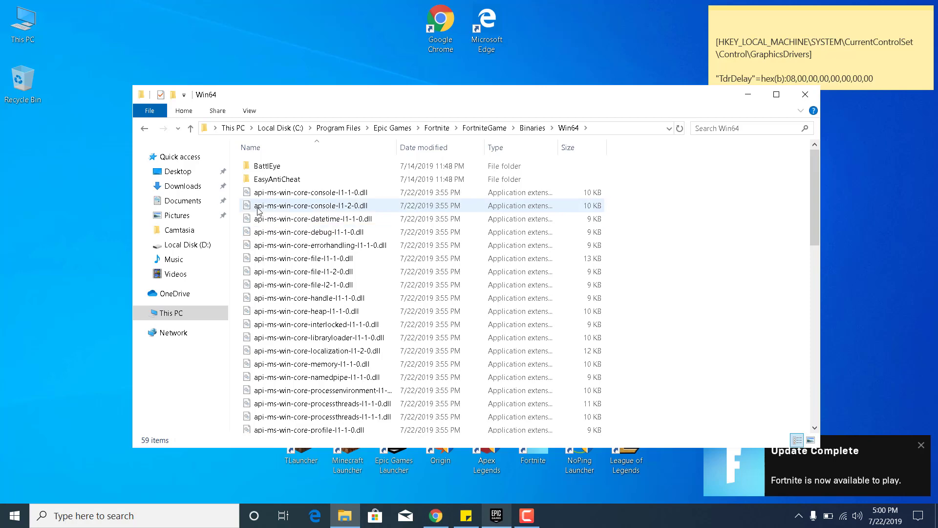
scroll(296, 269, "down", 13)
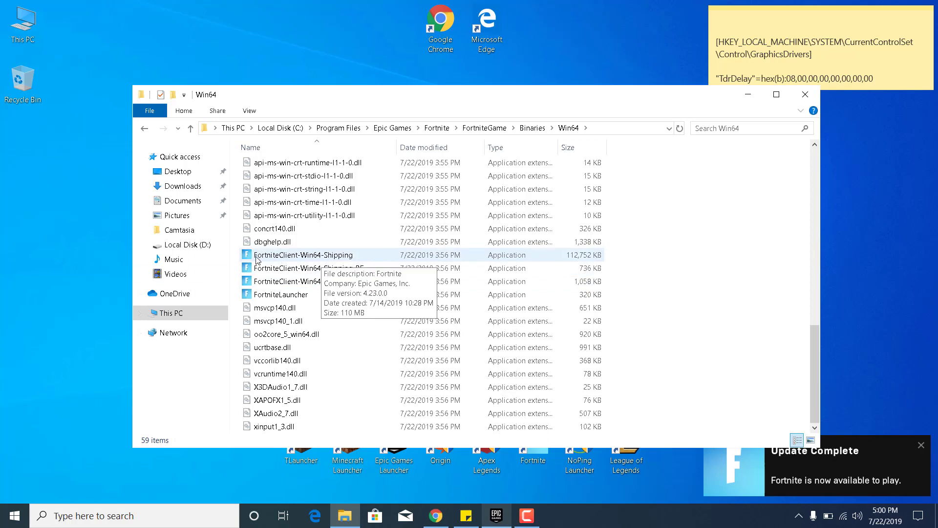
- Set FortniteClient-Win64-Shipping to Windows 8 compatibility with fullscreen optimizations disabled
left_click(340, 262)
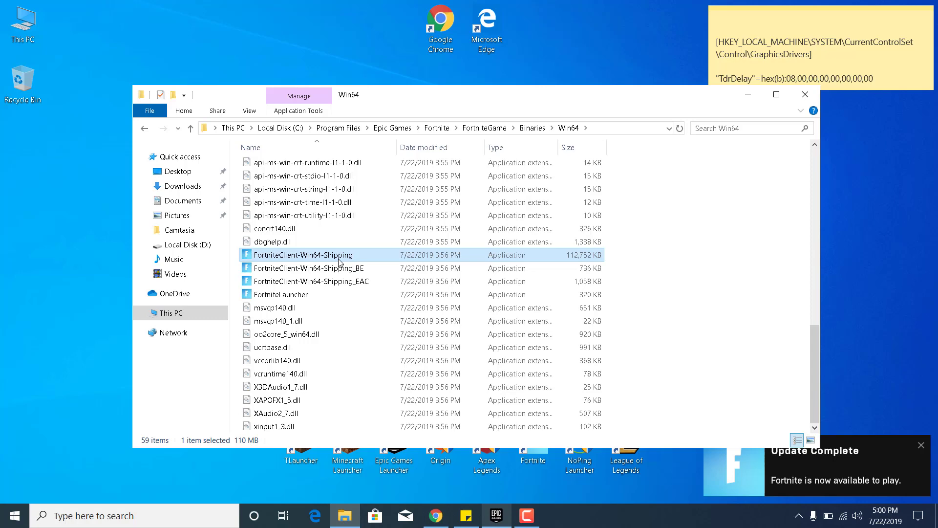
right_click(336, 258)
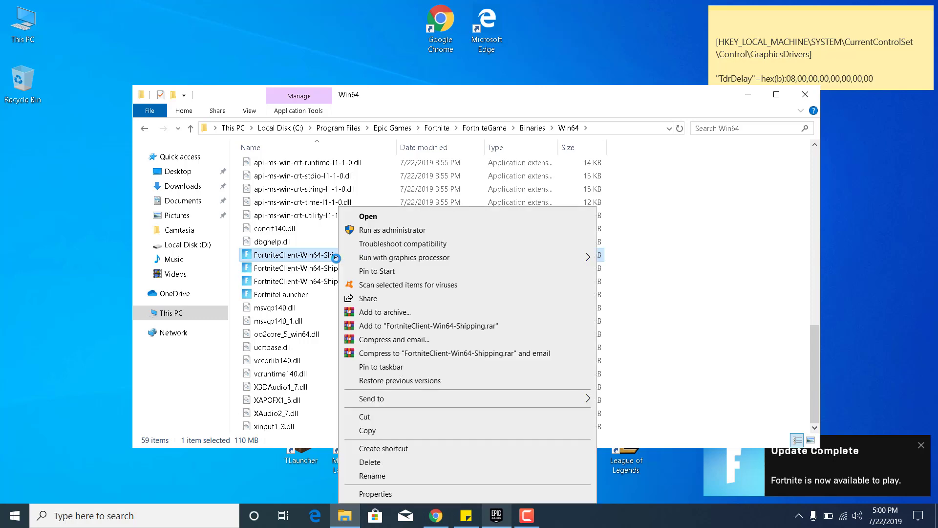
left_click(381, 494)
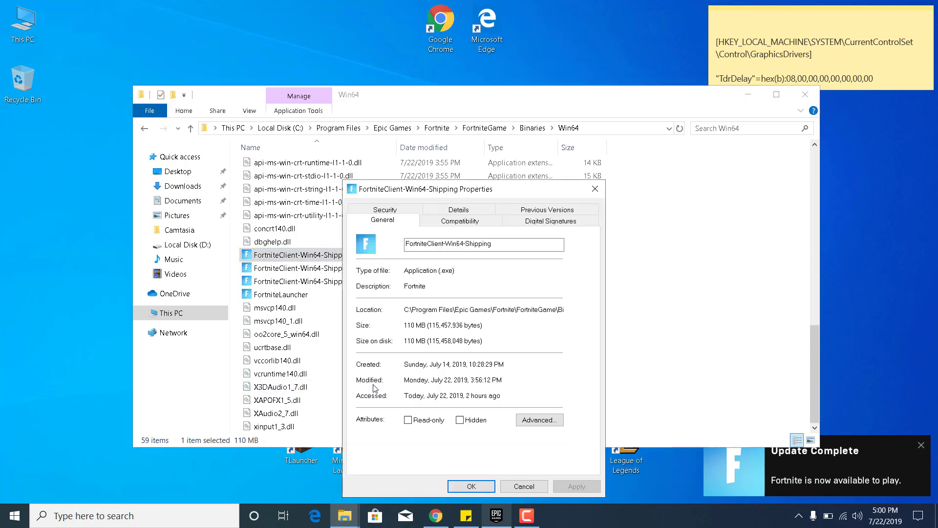
left_click(460, 222)
left_click_drag(465, 194, 460, 136)
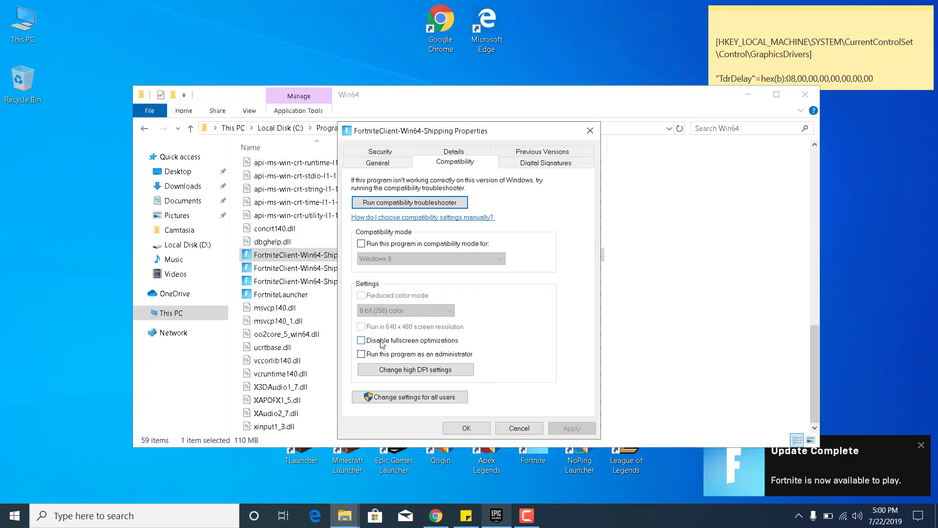
left_click(361, 340)
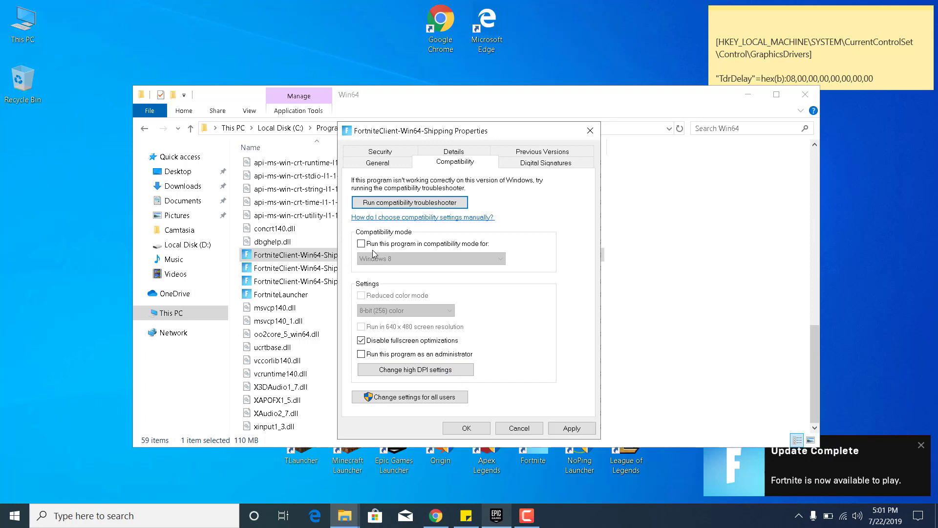
left_click(420, 244)
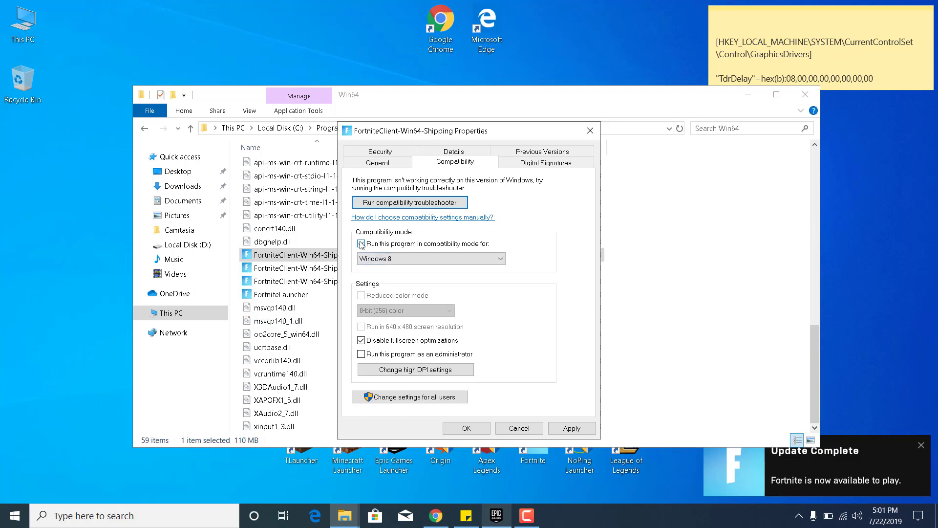
left_click(569, 429)
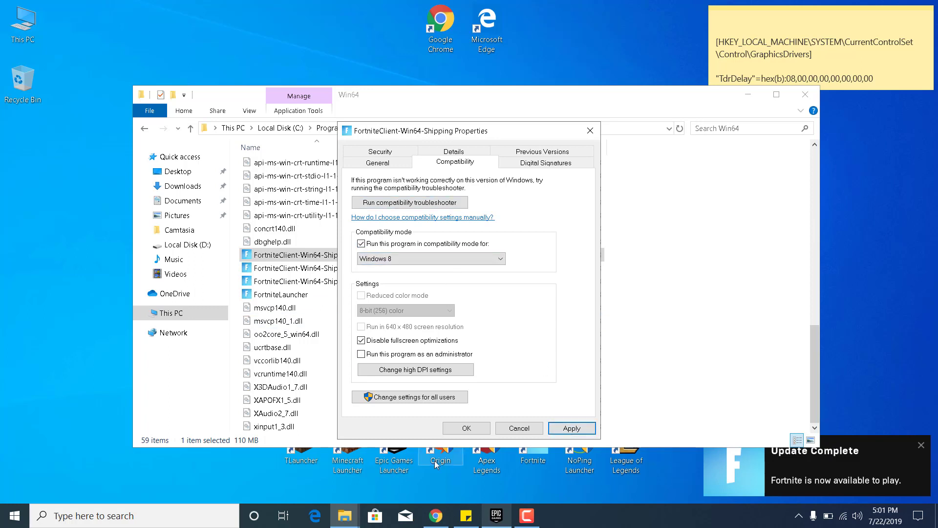
left_click(467, 428)
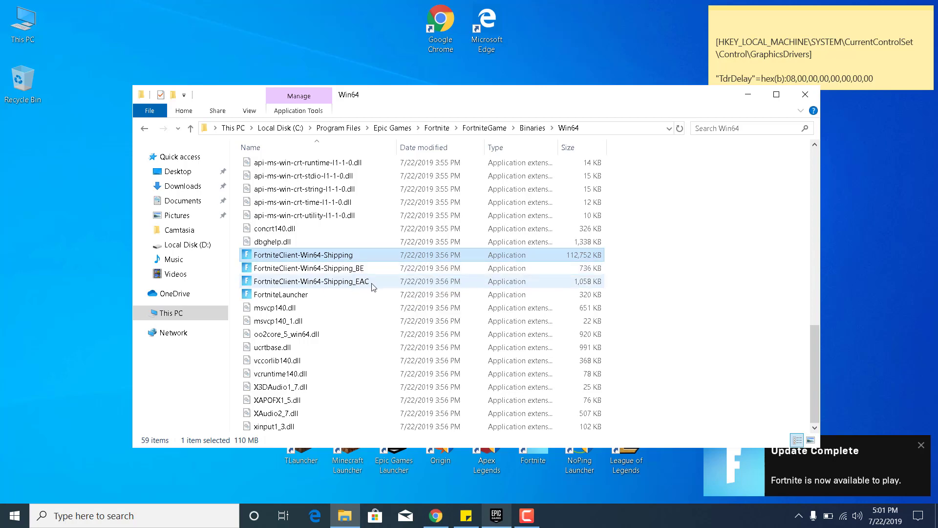
- Select FortniteClient-Win64-Shipping_BE from its context menu, then close File Explorer
right_click(320, 269)
left_click(381, 405)
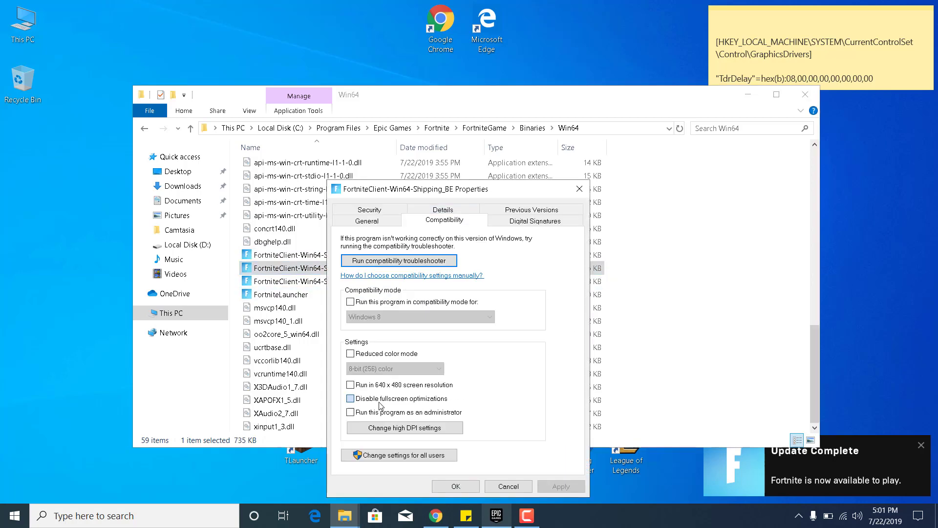
left_click(281, 295)
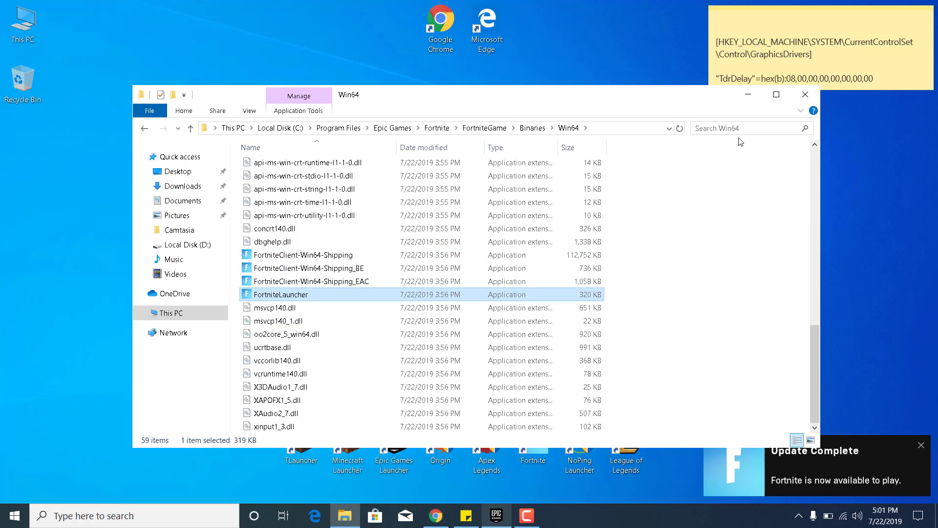
left_click(795, 98)
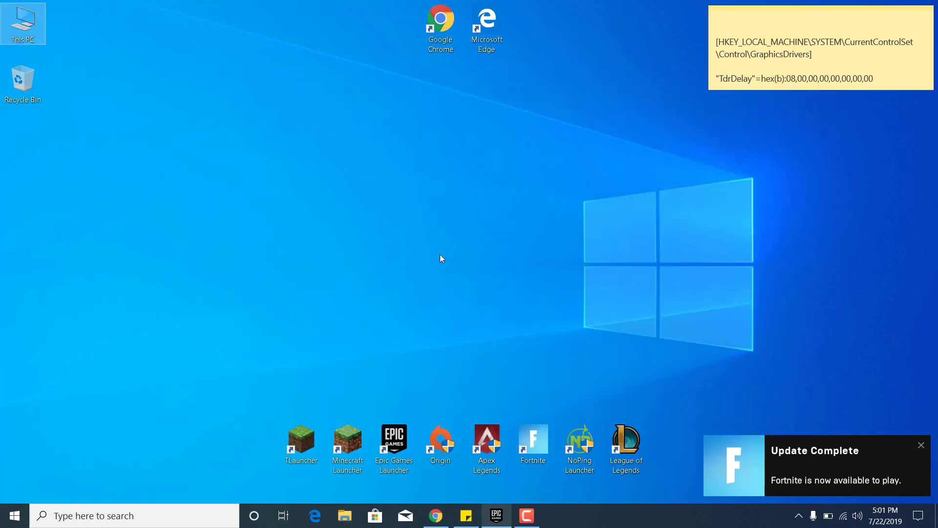
- Launch Notepad and paste in the TdrDelay registry text copied from the sticky note
left_click(193, 514)
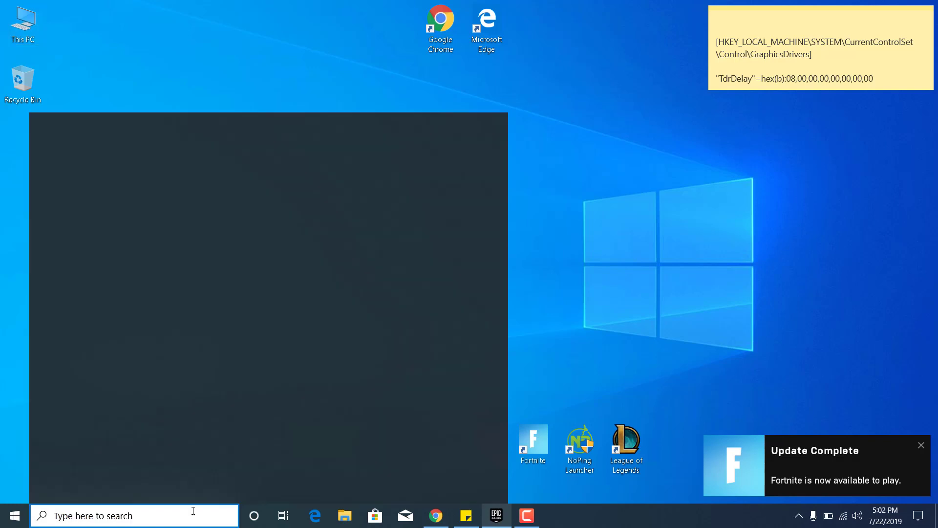
type("notep")
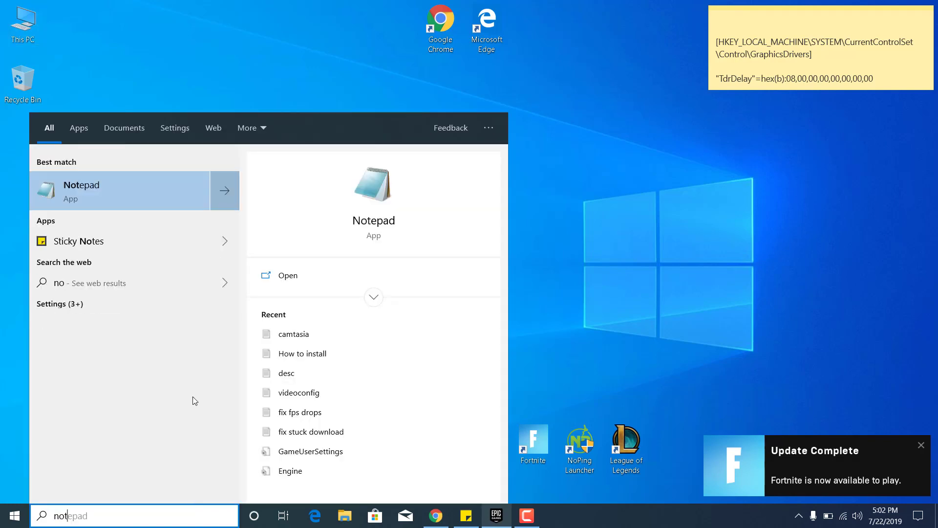
key("Return")
left_click_drag(499, 239, 448, 117)
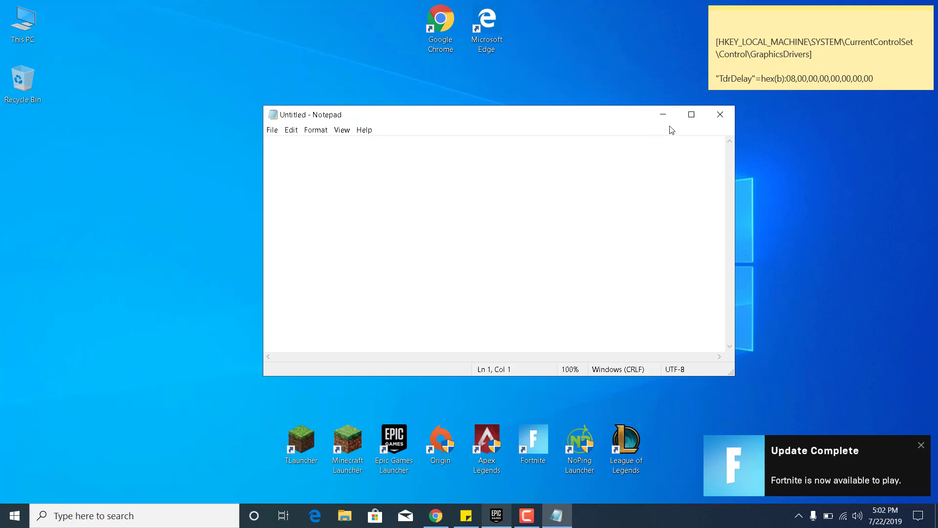
left_click(782, 75)
key("ctrl+a")
key("ctrl+c")
left_click(551, 222)
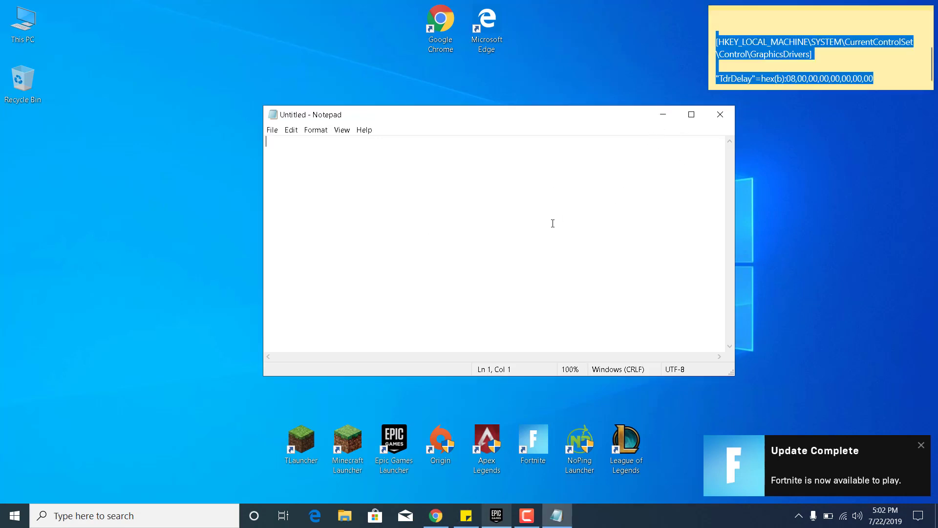
key("ctrl+v")
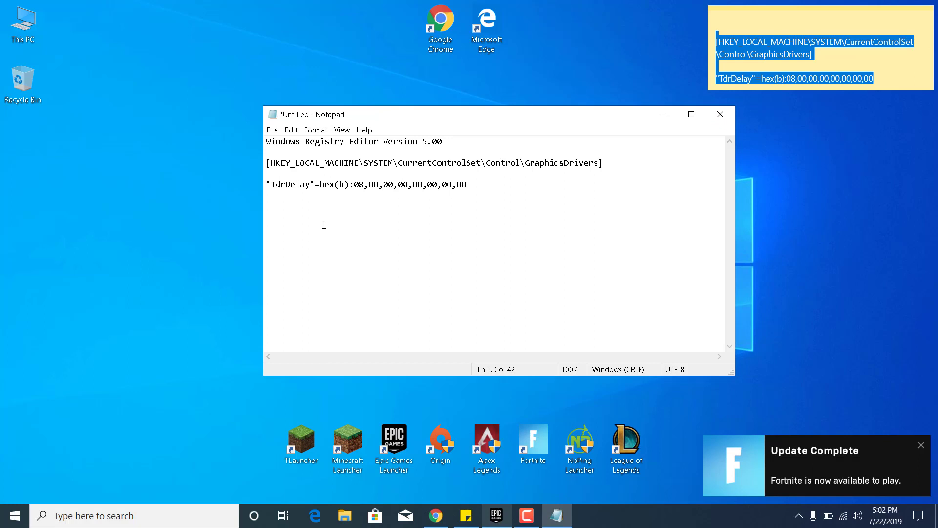
- Save the document on the Desktop as fix.reg
left_click(272, 133)
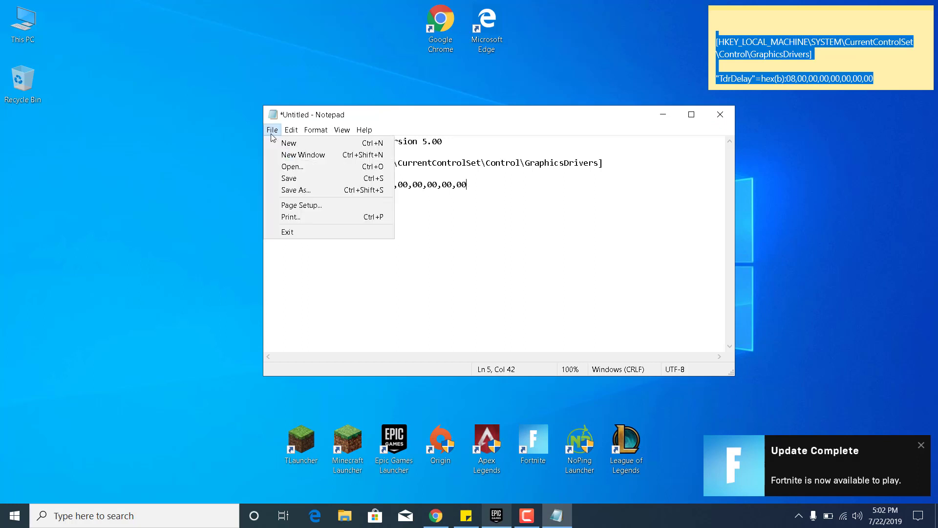
left_click(288, 191)
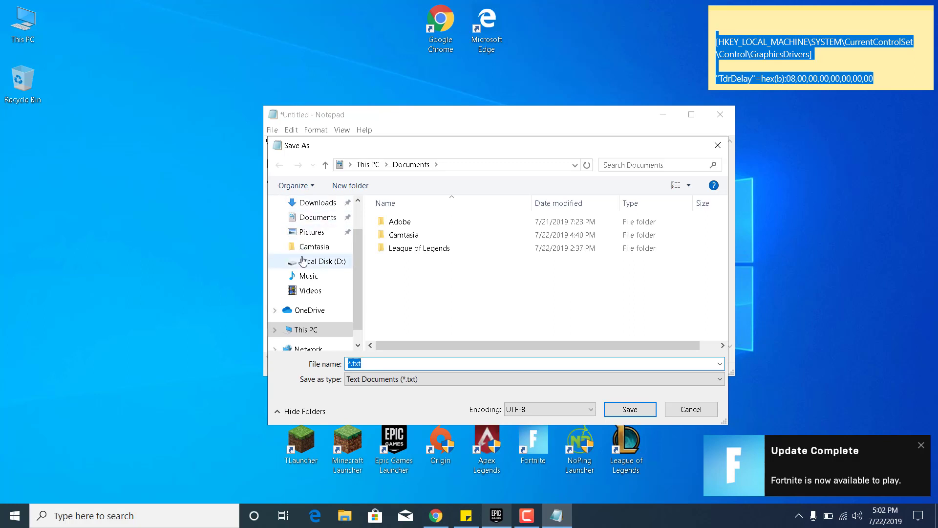
scroll(303, 261, "up", 1)
left_click(313, 227)
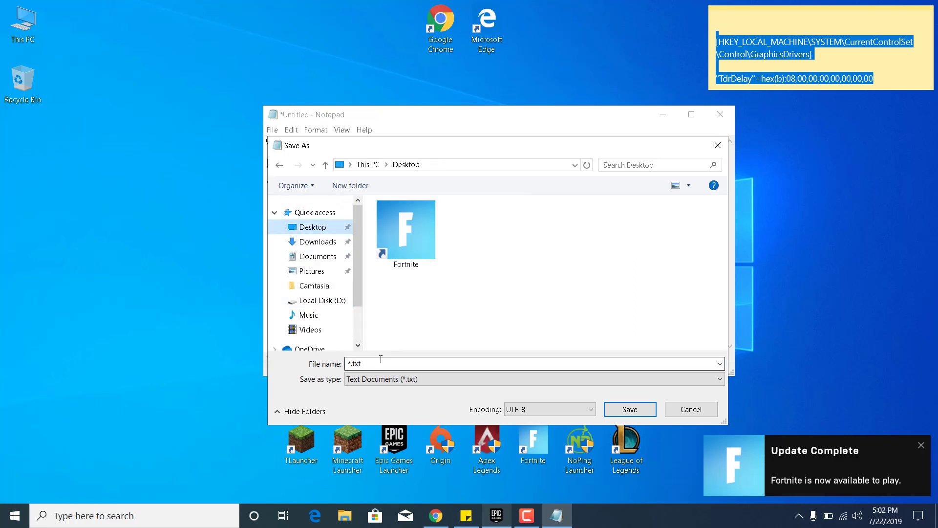
type("fix")
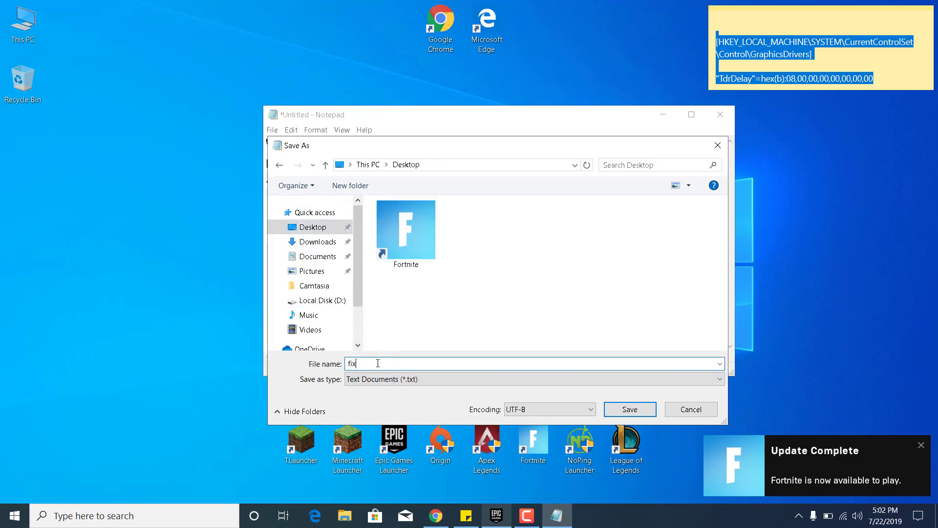
type(".reg")
left_click_drag(356, 363, 370, 363)
left_click(630, 409)
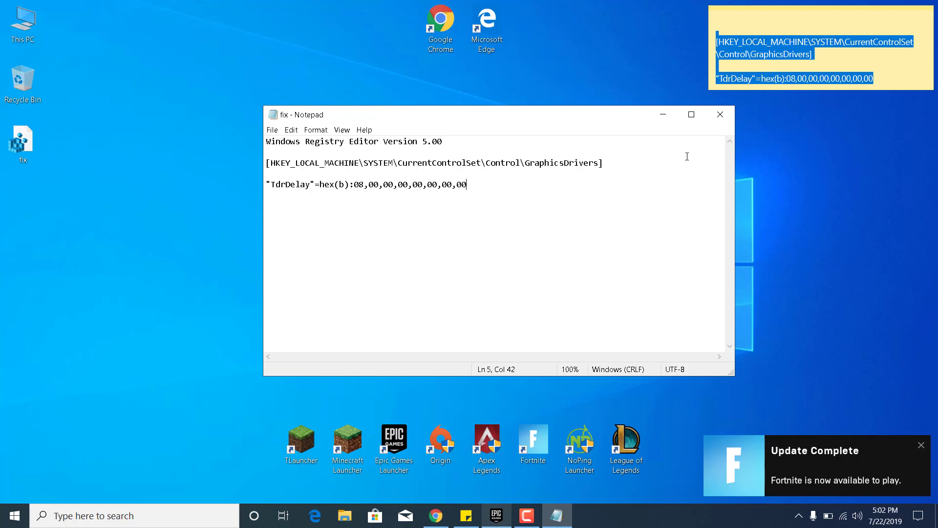
- Close Notepad and merge fix.reg from the desktop into the registry, confirming the prompts
left_click(719, 114)
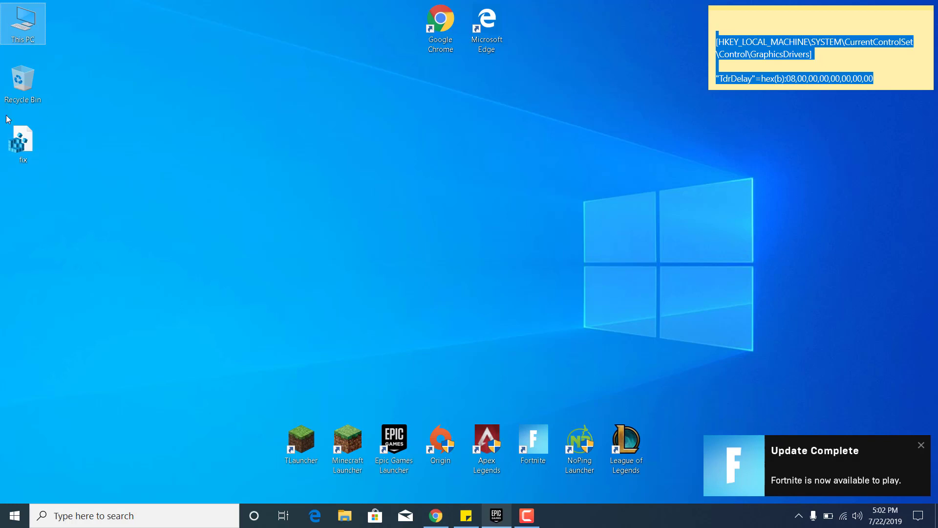
left_click(16, 150)
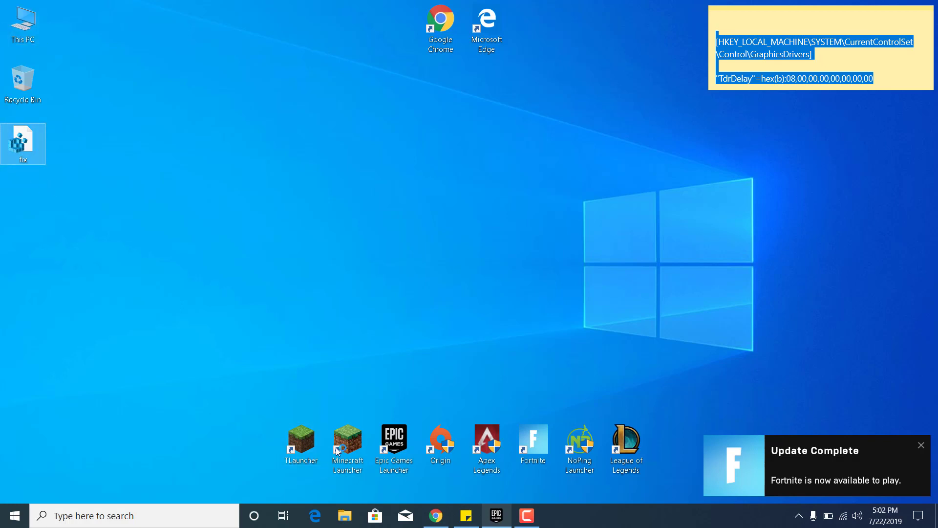
key("Return")
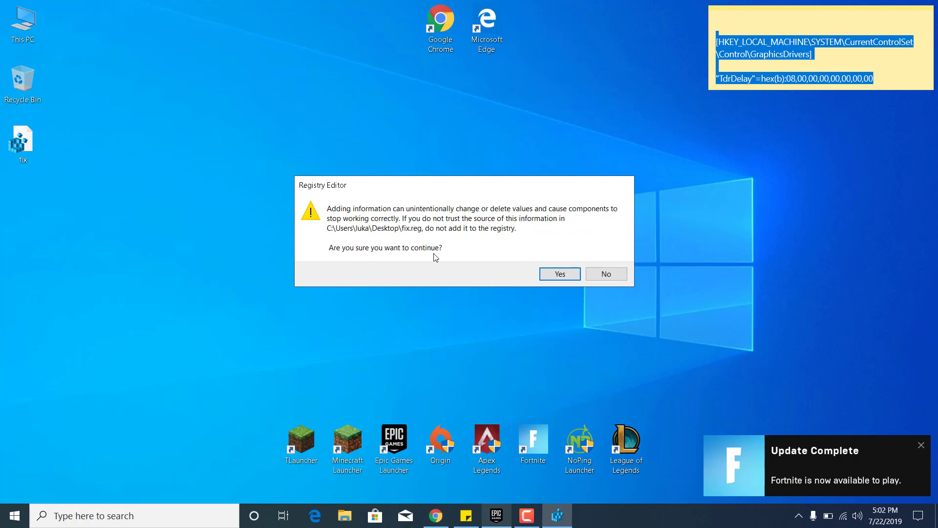
left_click(547, 277)
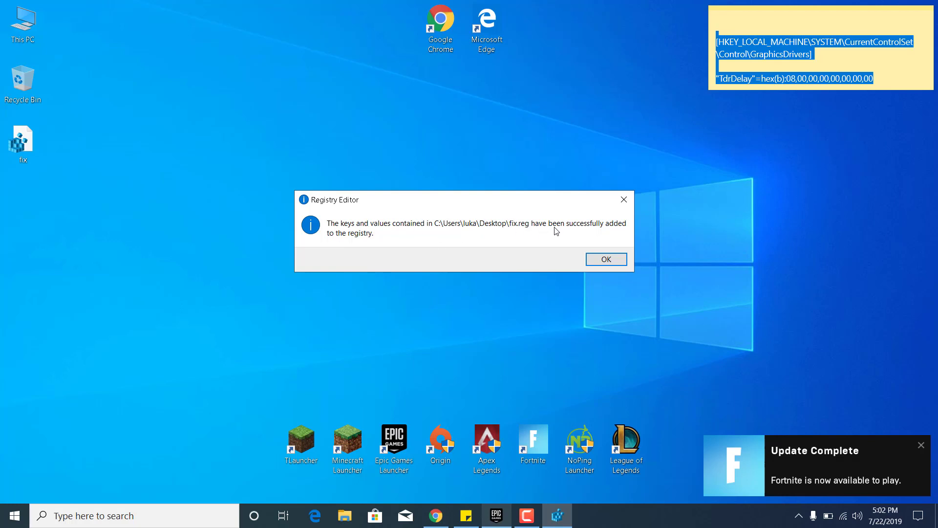
left_click(596, 264)
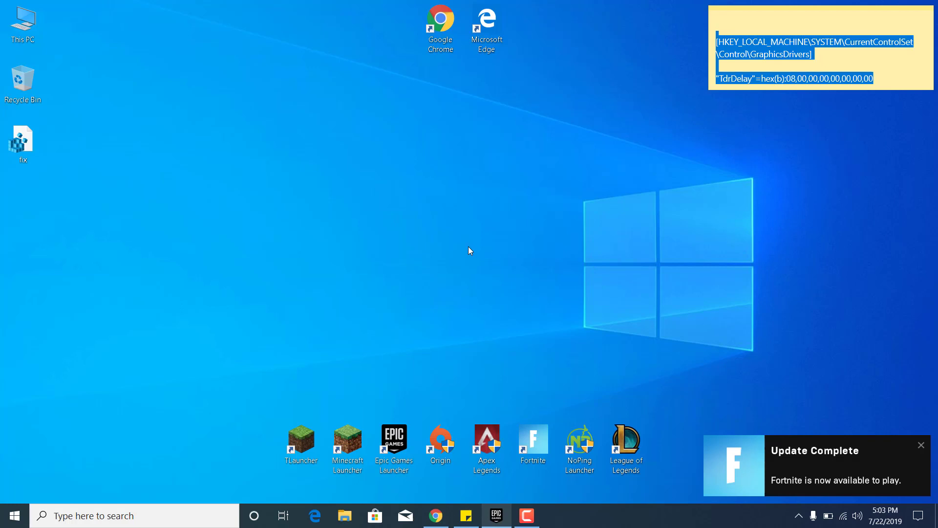
- Open the Epic Games Launcher, view Fortnite's settings including Verify, then close them
left_click(496, 520)
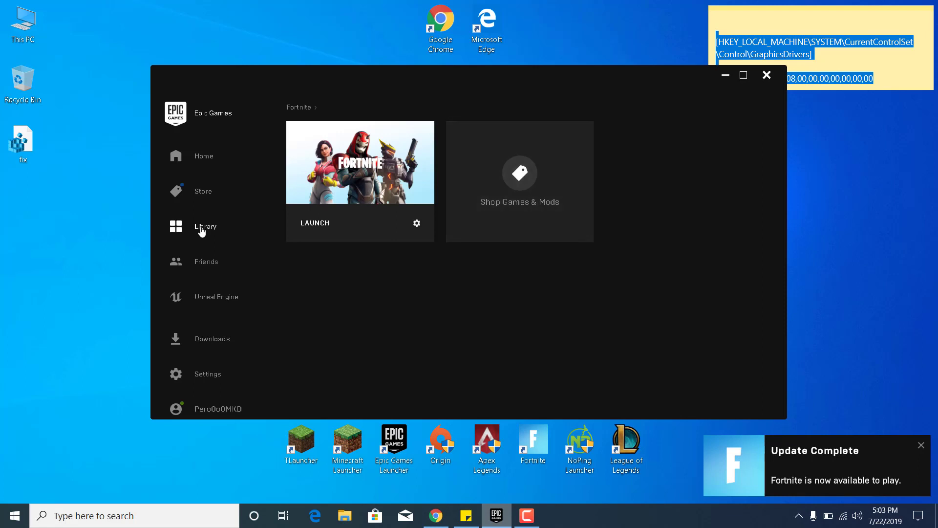
left_click(414, 228)
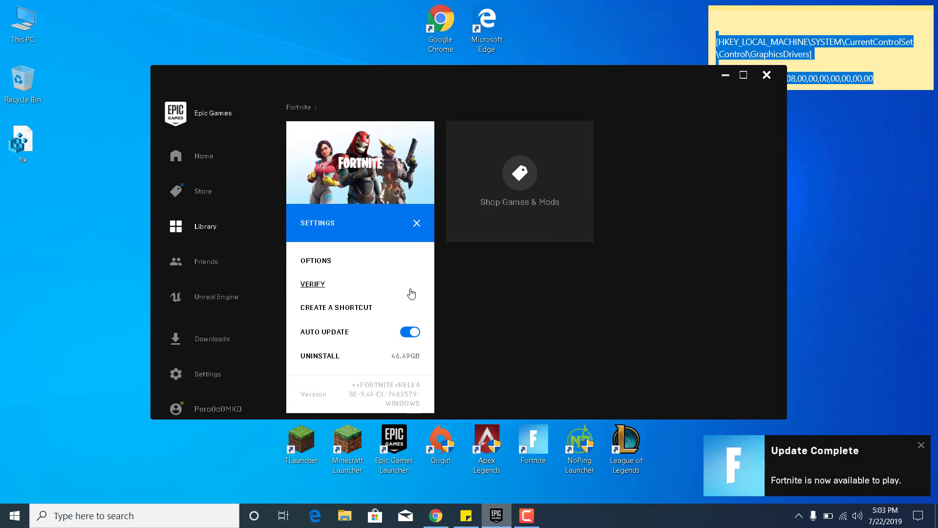
left_click(307, 319)
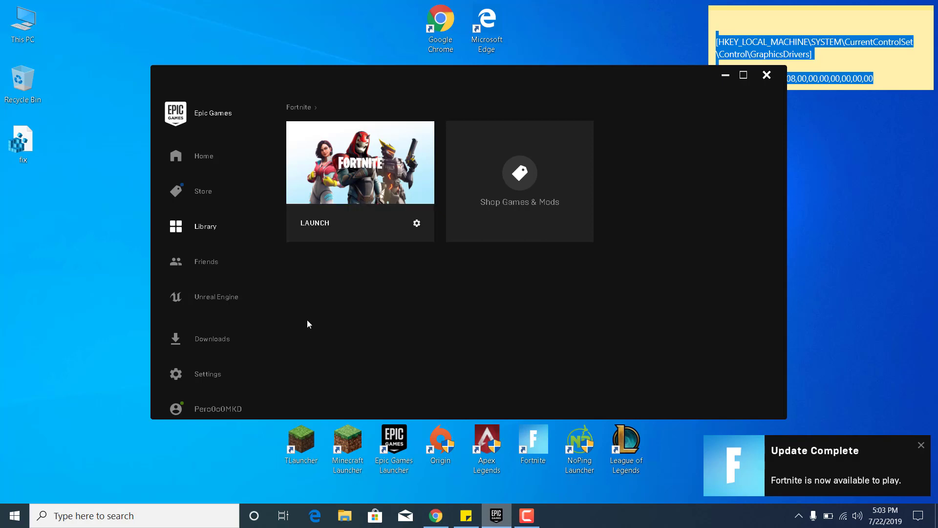
- Add an Unreal Engine 4.22.3 slot in the launcher's Unreal Engine section and begin installing it
left_click(220, 304)
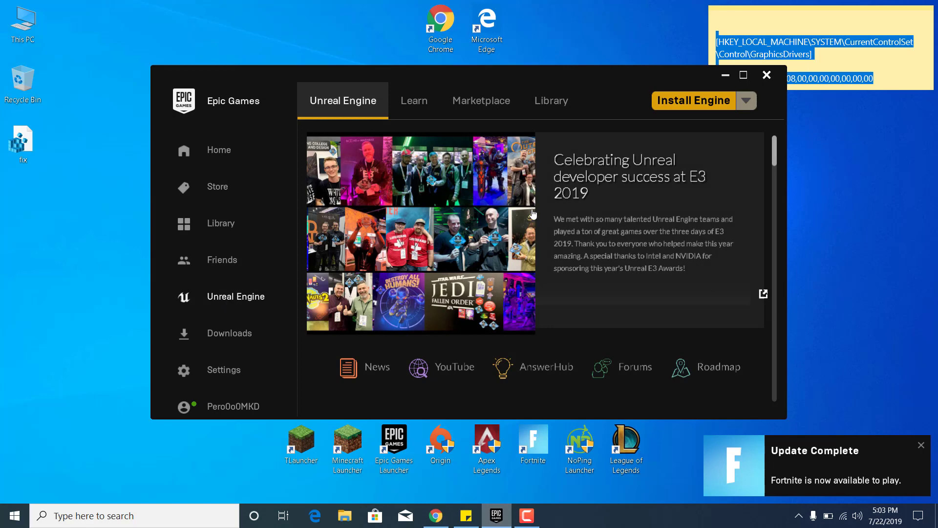
left_click(694, 101)
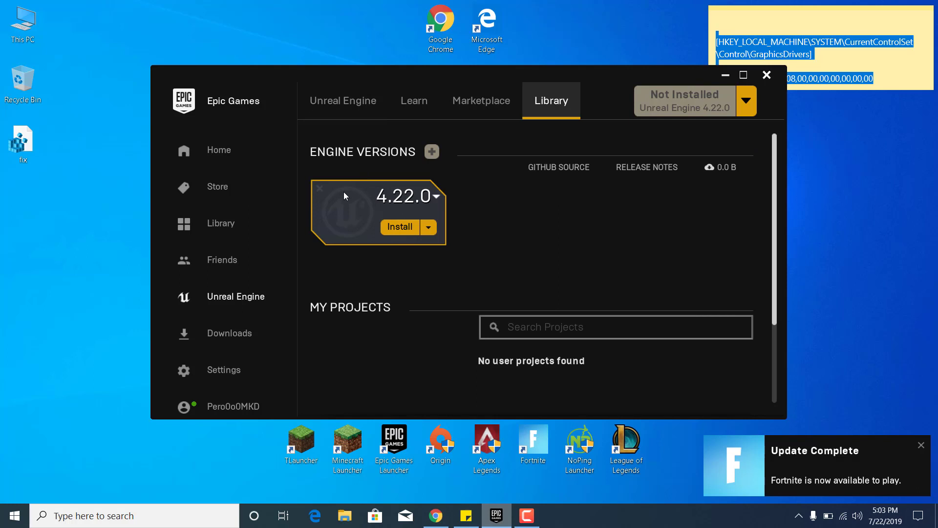
scroll(386, 198, "up", 3)
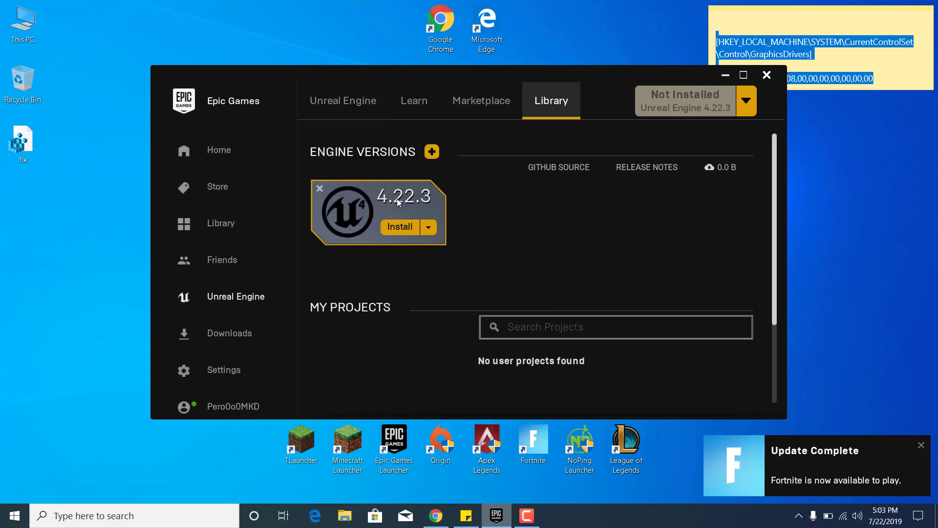
left_click(405, 226)
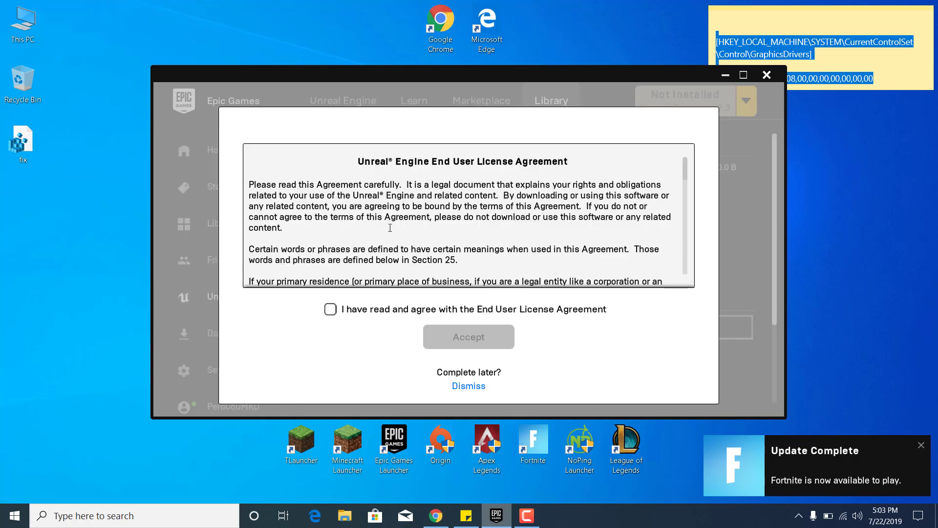
- Accept the Unreal Engine licence agreement, confirm the install folder, and close the Epic Games Launcher
left_click(330, 312)
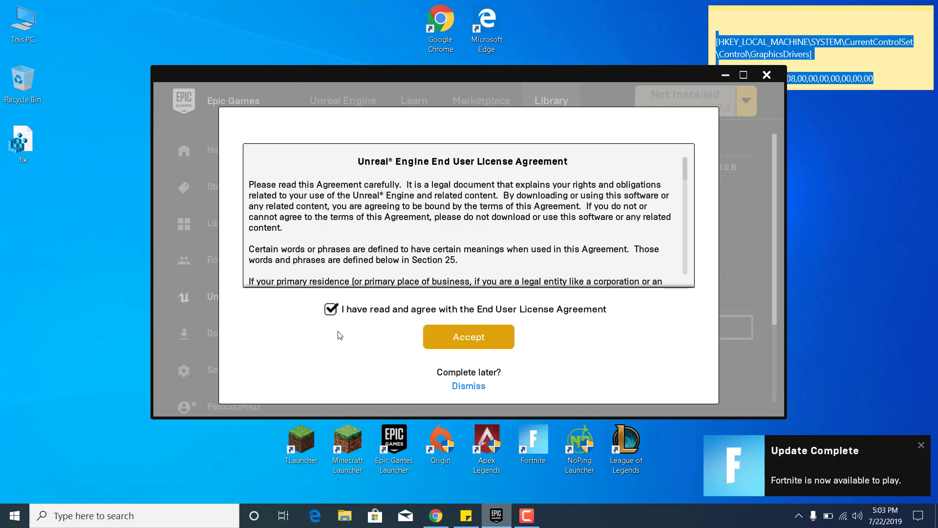
left_click(440, 336)
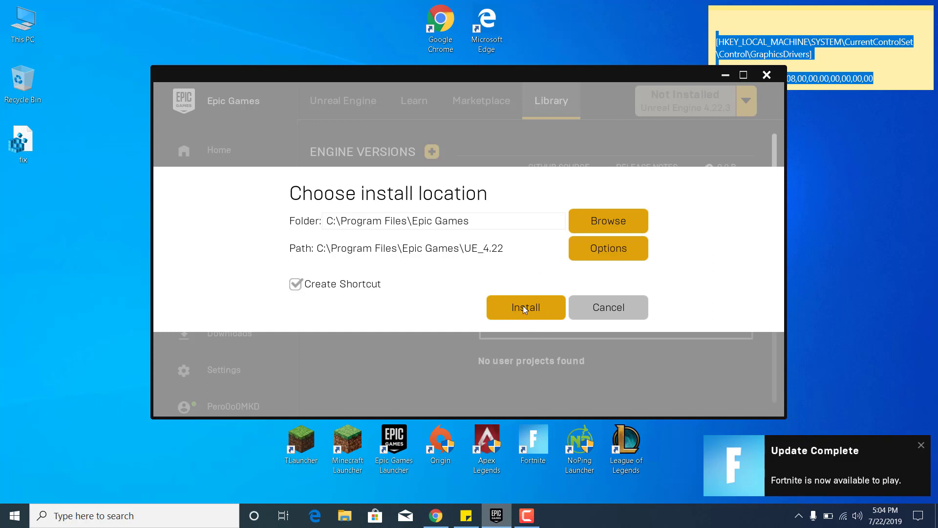
left_click(621, 301)
left_click(767, 74)
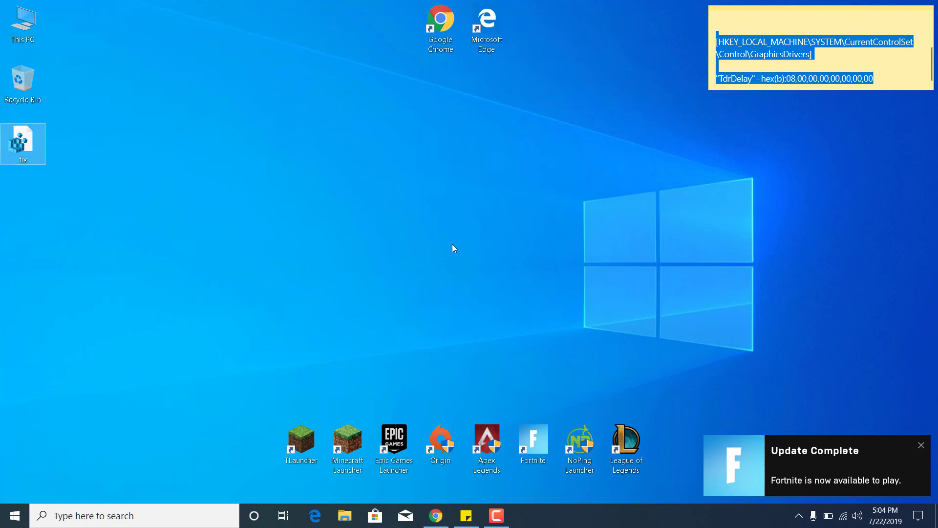